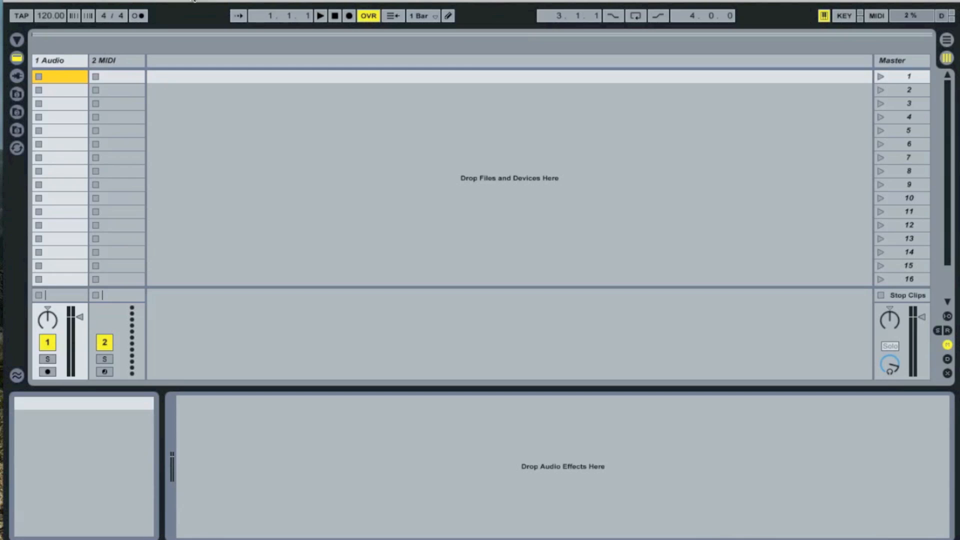
# Set the audio input device to No Device in the audio preferences and review the available output devices
pyautogui.moveTo(72, 35)
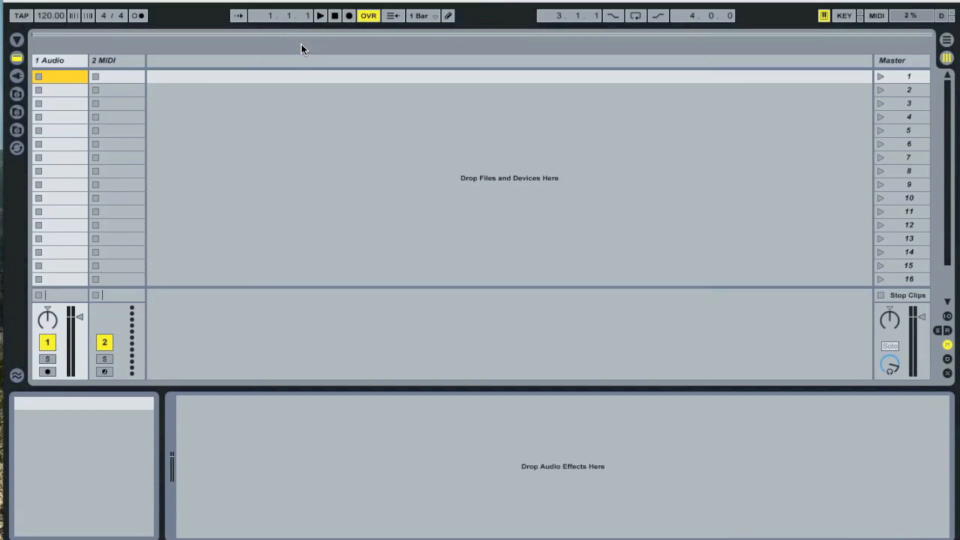
pyautogui.click(50, 1)
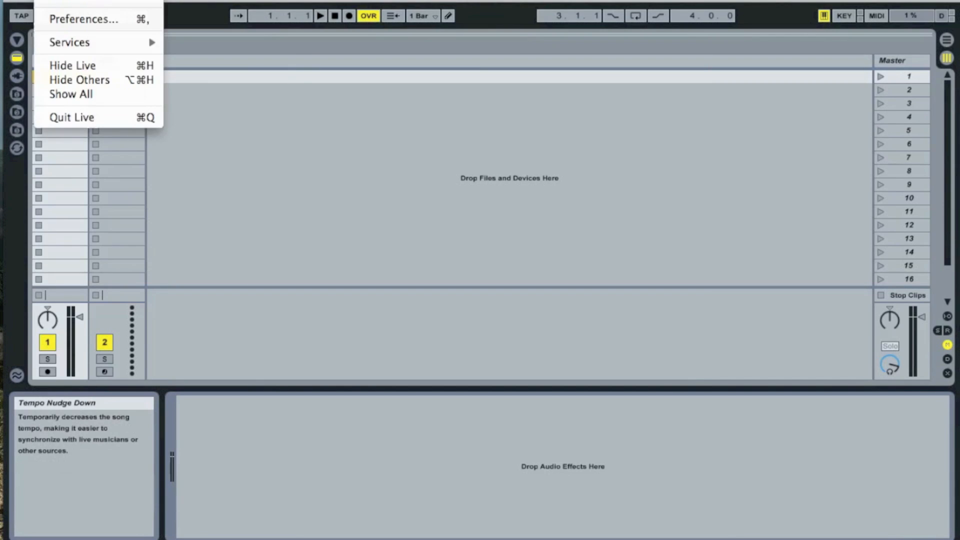
pyautogui.click(57, 22)
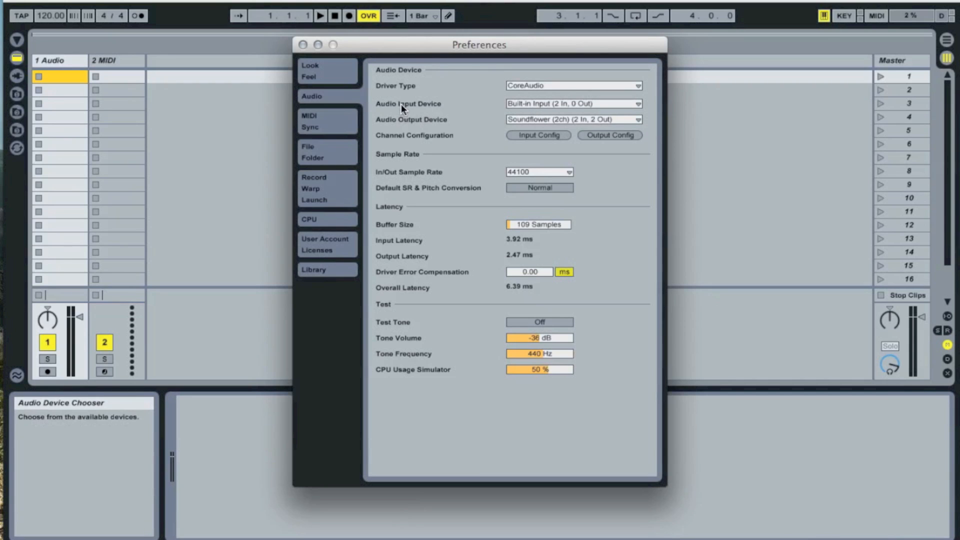
pyautogui.click(559, 103)
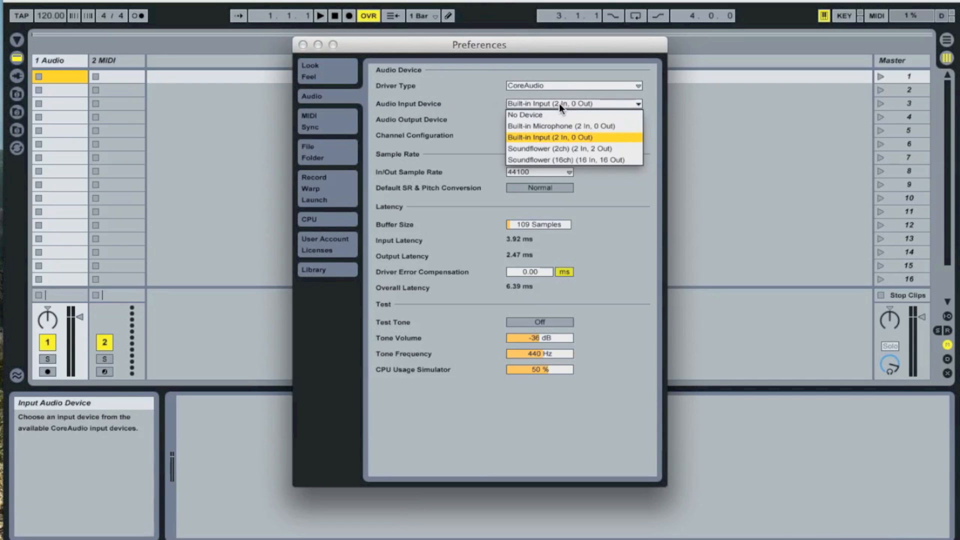
pyautogui.click(556, 113)
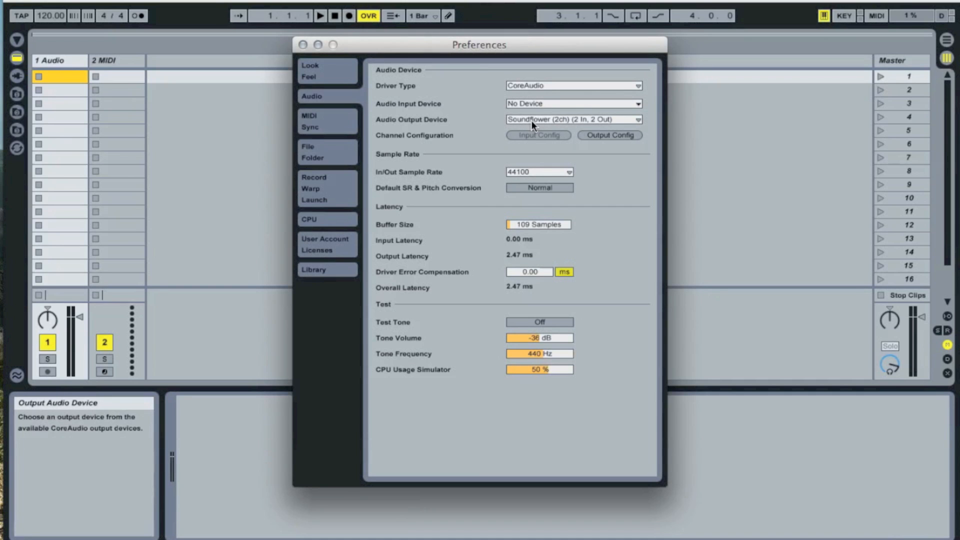
pyautogui.click(533, 121)
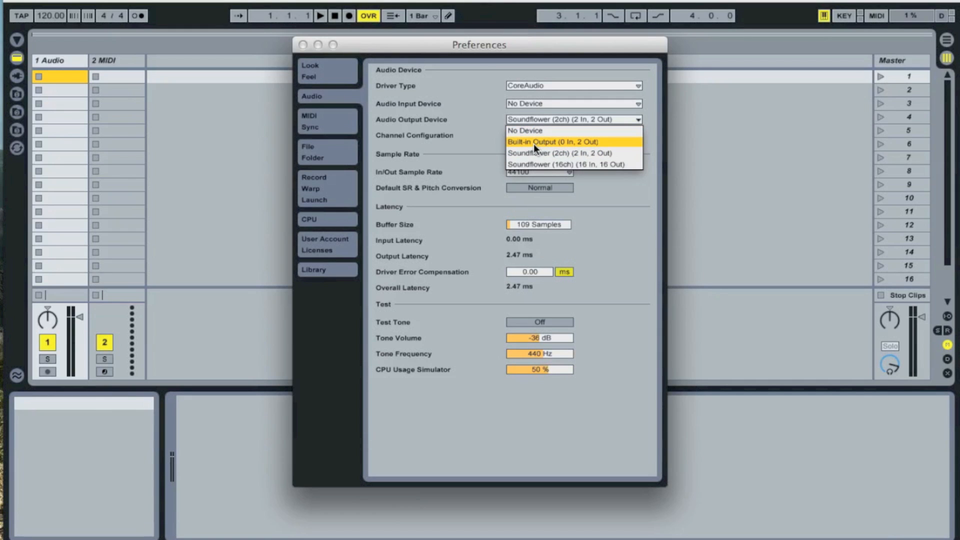
pyautogui.click(469, 130)
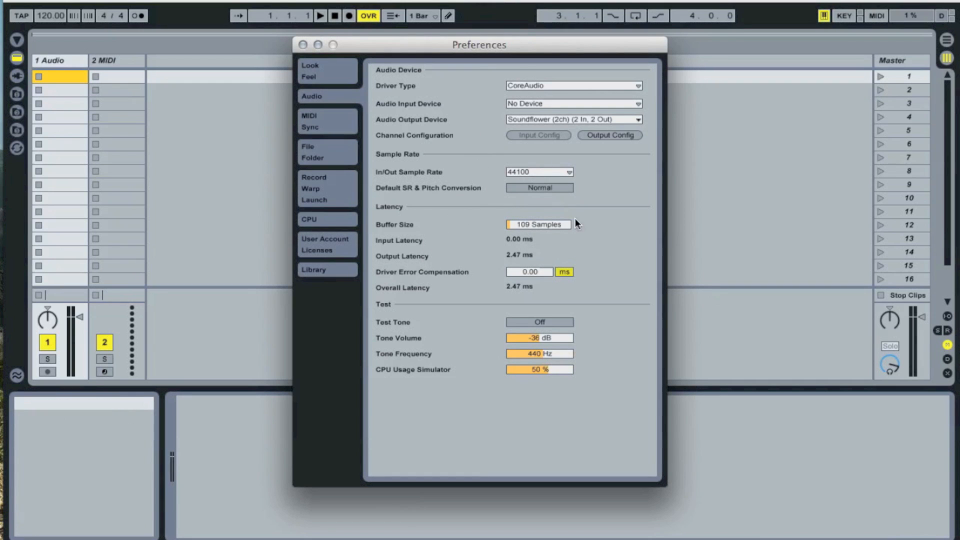
# Try out buffer sizes with the test tone on, apply a buffer of 125 samples, and close the preferences
pyautogui.click(550, 225)
pyautogui.moveTo(550, 225)
pyautogui.mouseDown()
pyautogui.moveTo(550, 189)
pyautogui.moveTo(550, 220)
pyautogui.mouseUp()
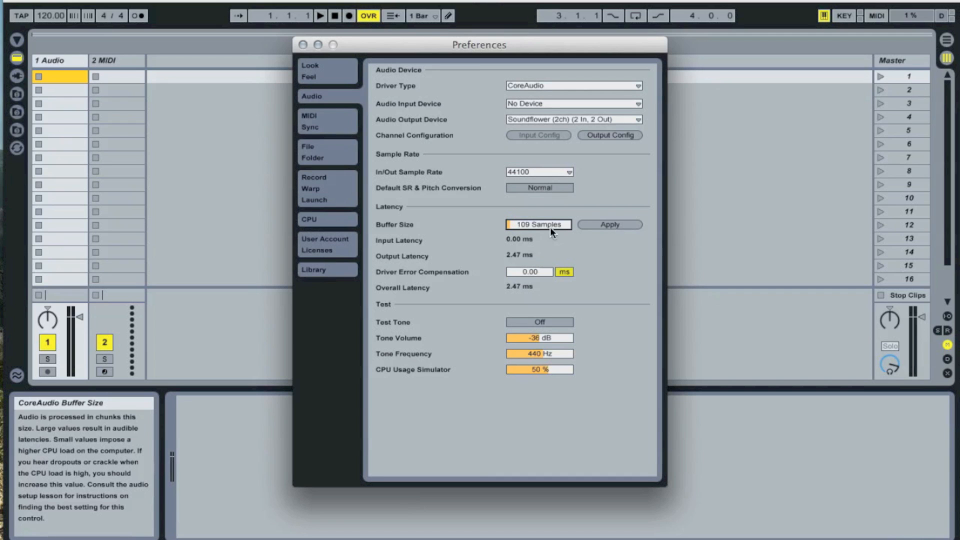
pyautogui.click(532, 325)
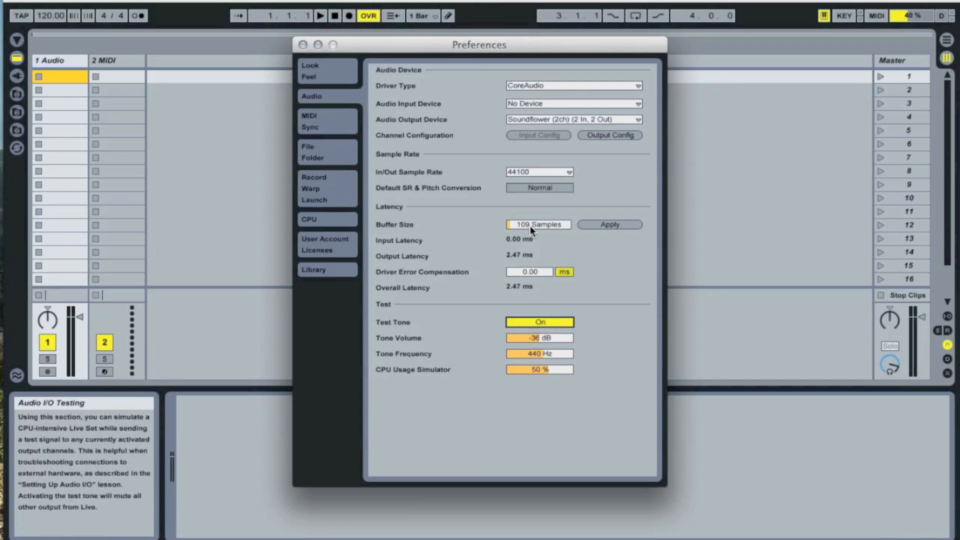
pyautogui.moveTo(531, 227)
pyautogui.mouseDown()
pyautogui.moveTo(530, 214)
pyautogui.moveTo(530, 226)
pyautogui.mouseUp()
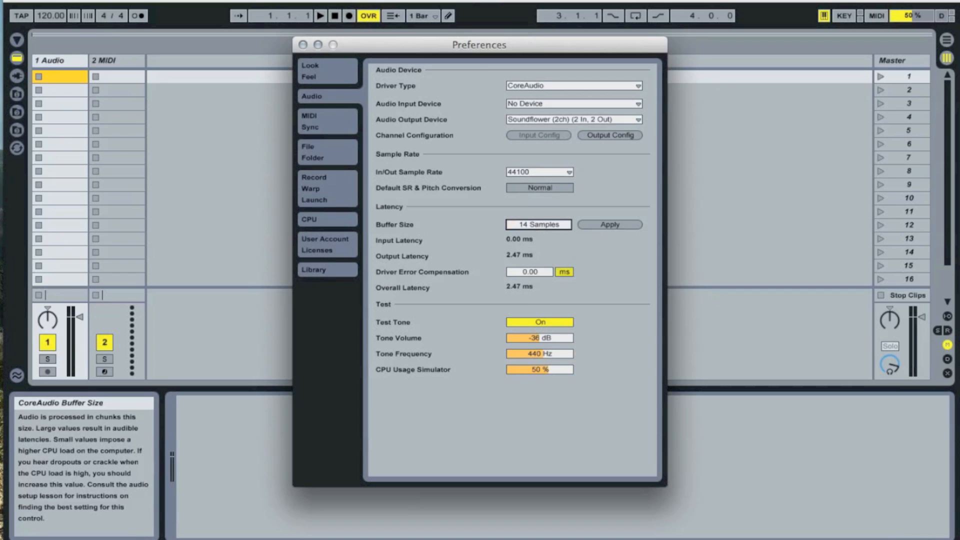
pyautogui.moveTo(530, 226); pyautogui.dragTo(530, 223)
pyautogui.click(610, 226)
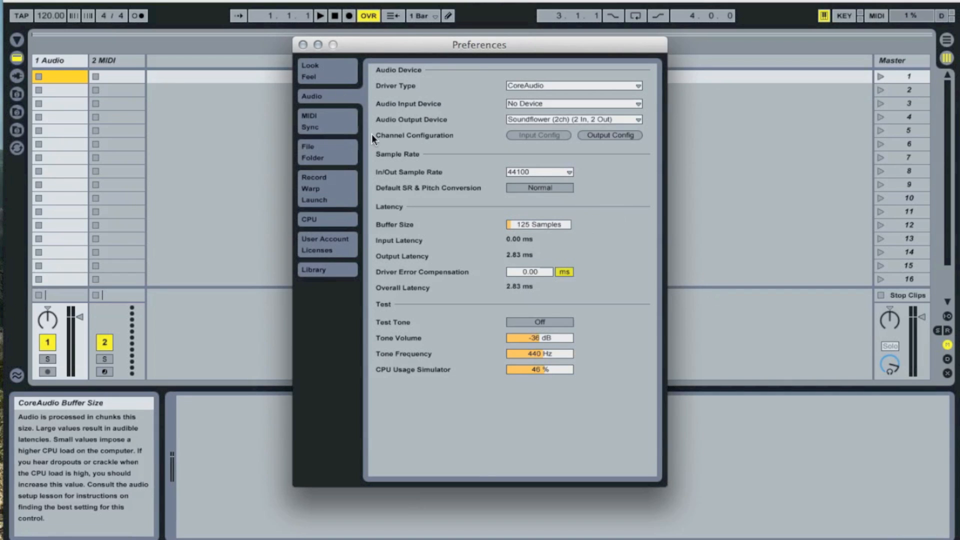
pyautogui.click(303, 44)
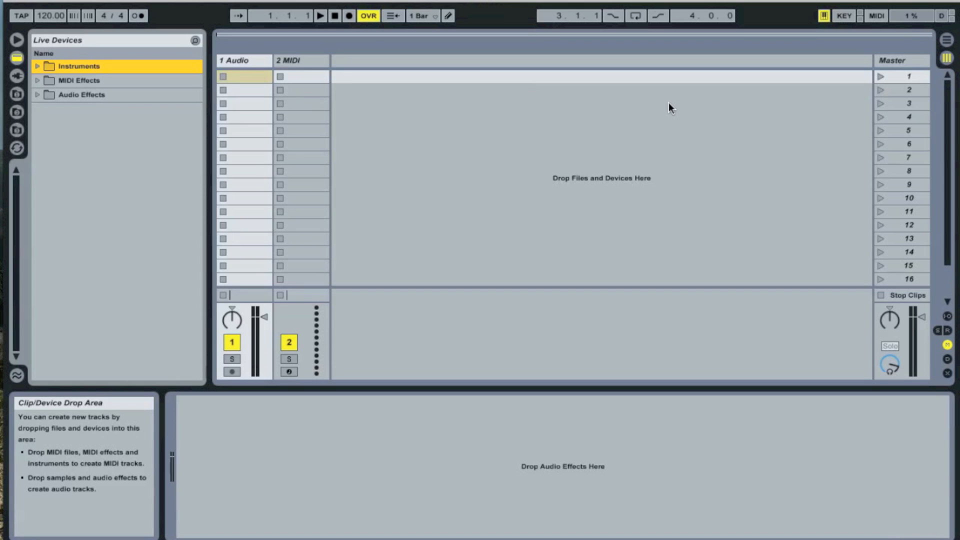
# Hide the detail view and delete the audio track from the set
pyautogui.click(258, 59)
pyautogui.click(310, 59)
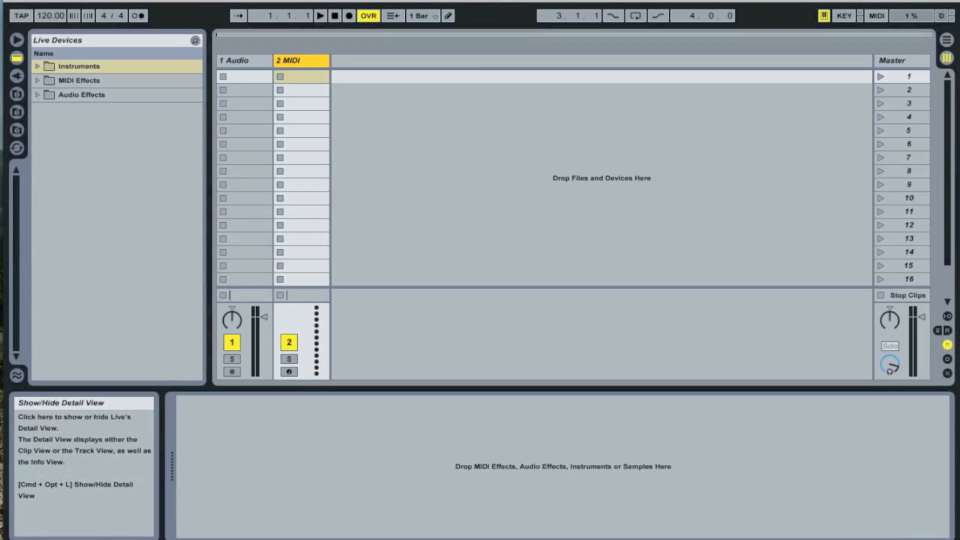
pyautogui.press('super+alt+l')
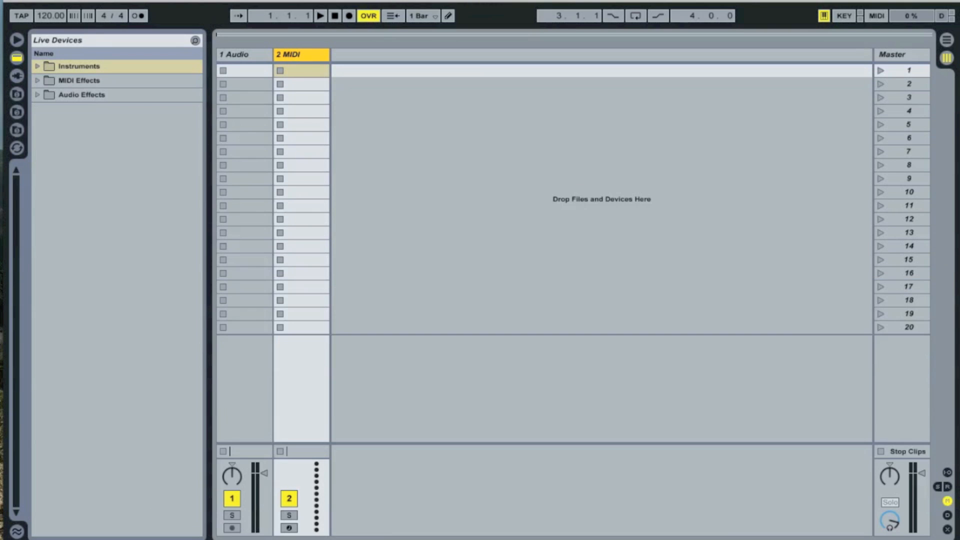
pyautogui.click(17, 39)
pyautogui.click(17, 39)
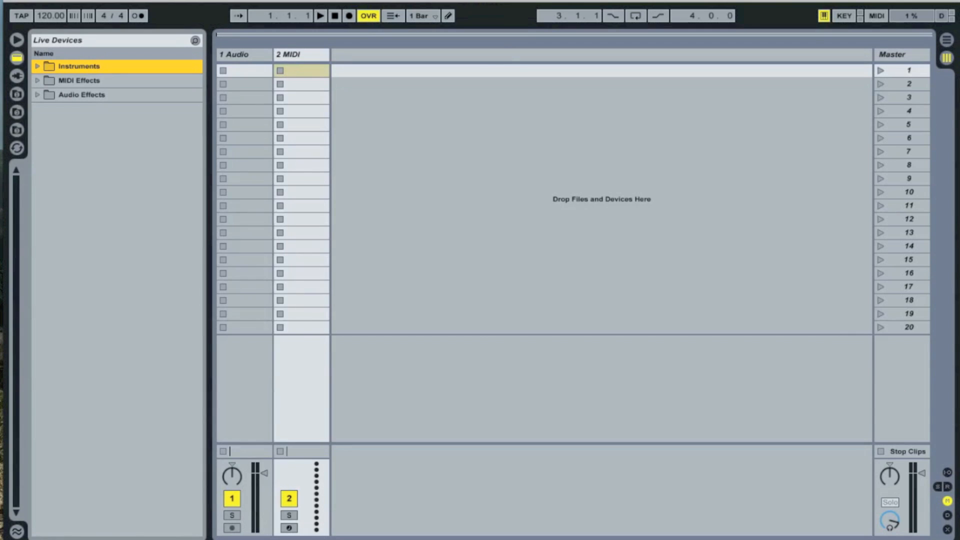
pyautogui.click(235, 56)
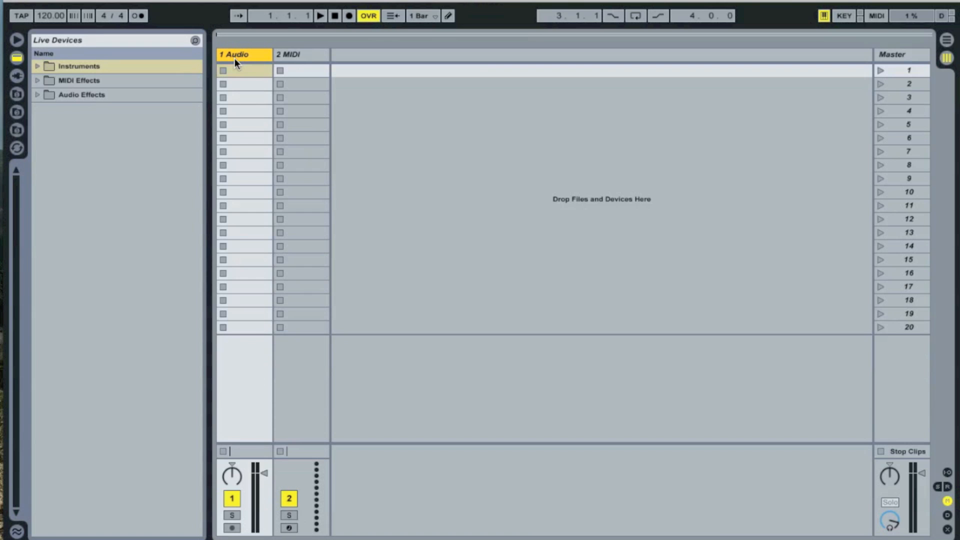
pyautogui.press('Delete')
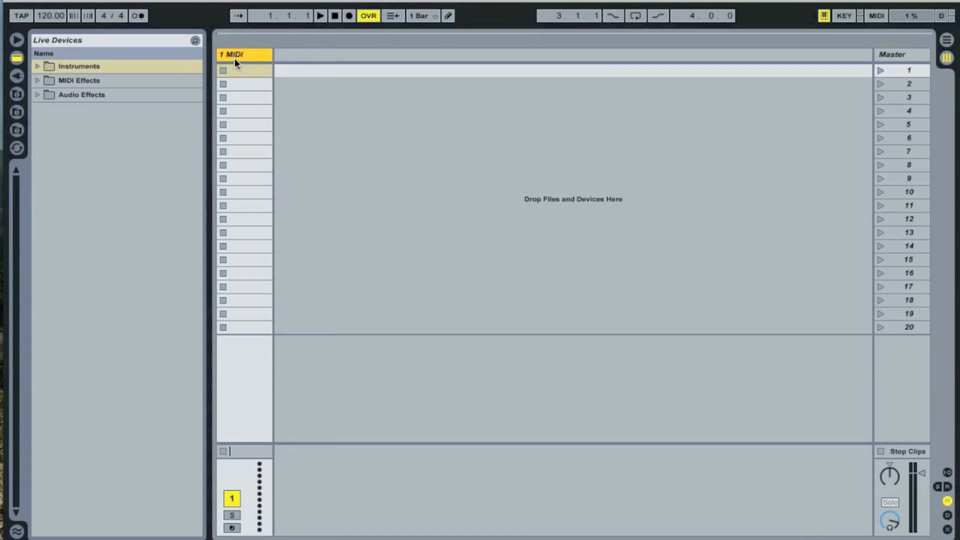
# Load the Keys-Grand Hall preset from the Instrument Rack's Acoustic Pianos folder onto the MIDI track
pyautogui.click(37, 66)
pyautogui.click(46, 95)
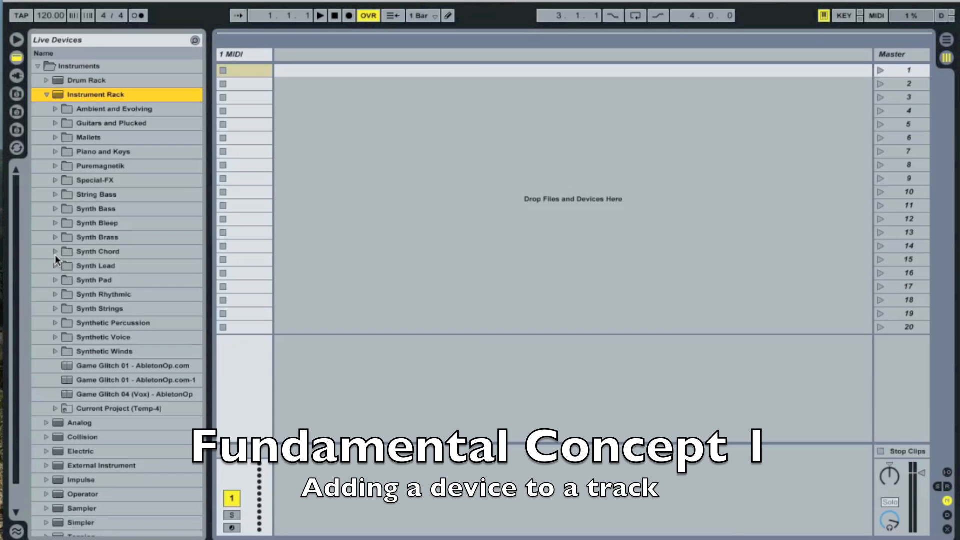
pyautogui.click(56, 152)
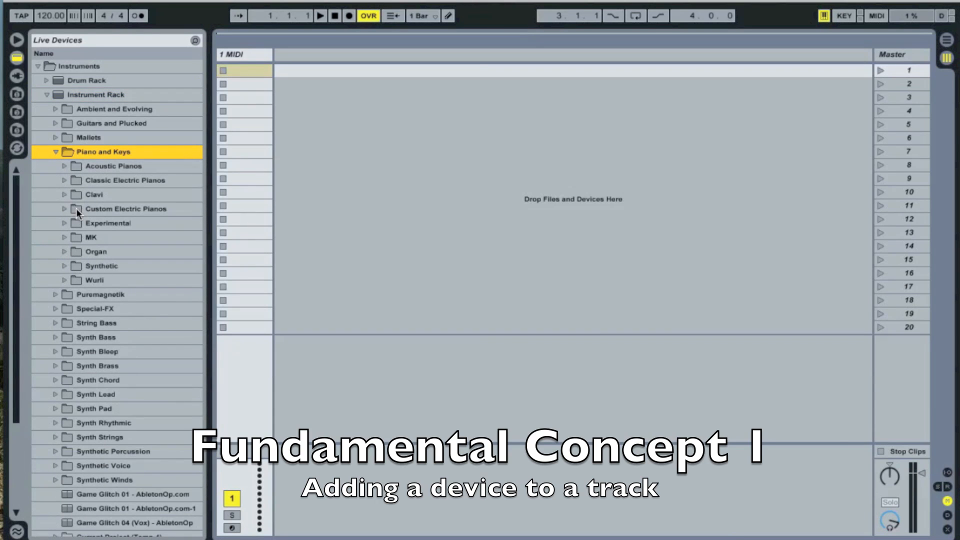
pyautogui.click(64, 166)
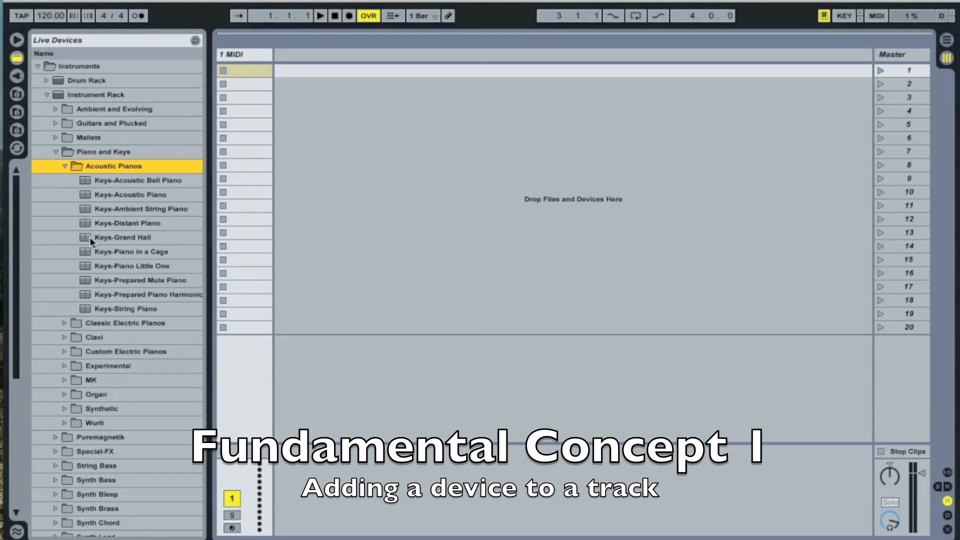
pyautogui.moveTo(86, 236); pyautogui.dragTo(242, 64)
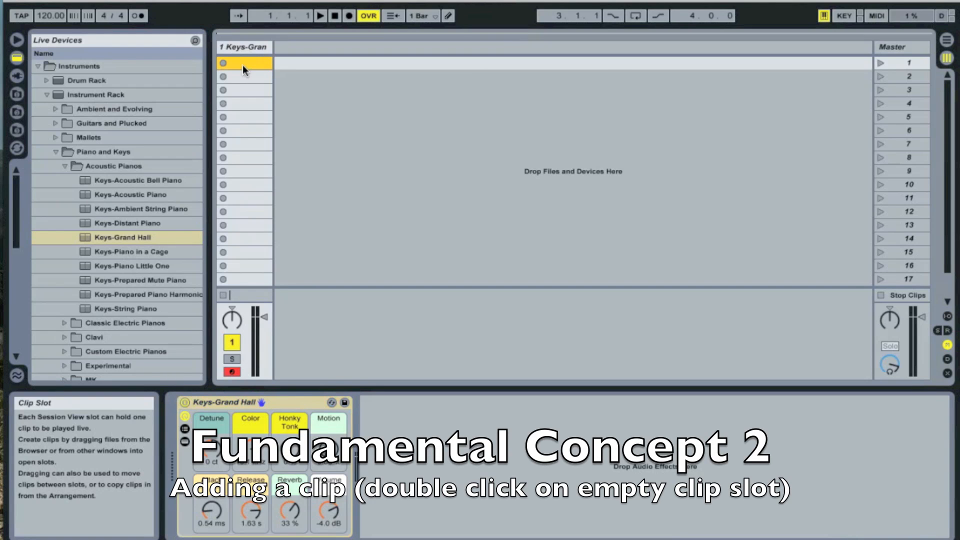
# Create an empty MIDI clip in the piano track's first clip slot and launch it
pyautogui.doubleClick(242, 64)
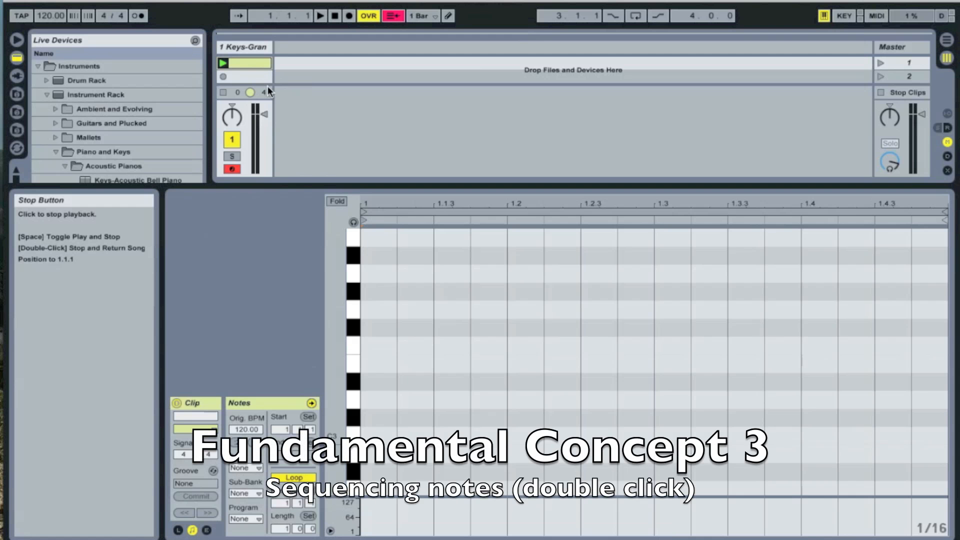
pyautogui.click(224, 64)
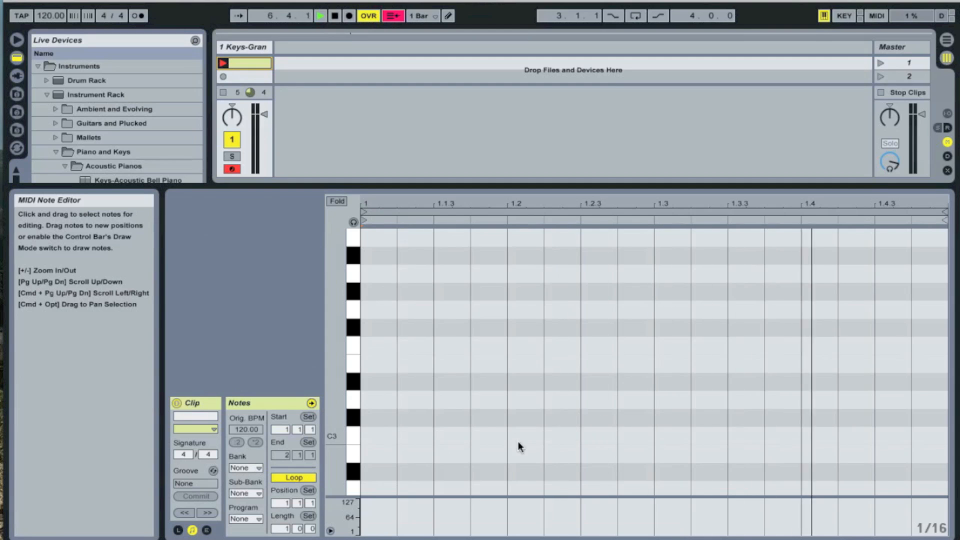
# Add a C3 note at the clip's start, set the fixed grid to 1/8, and lengthen the note to one eighth
pyautogui.doubleClick(379, 439)
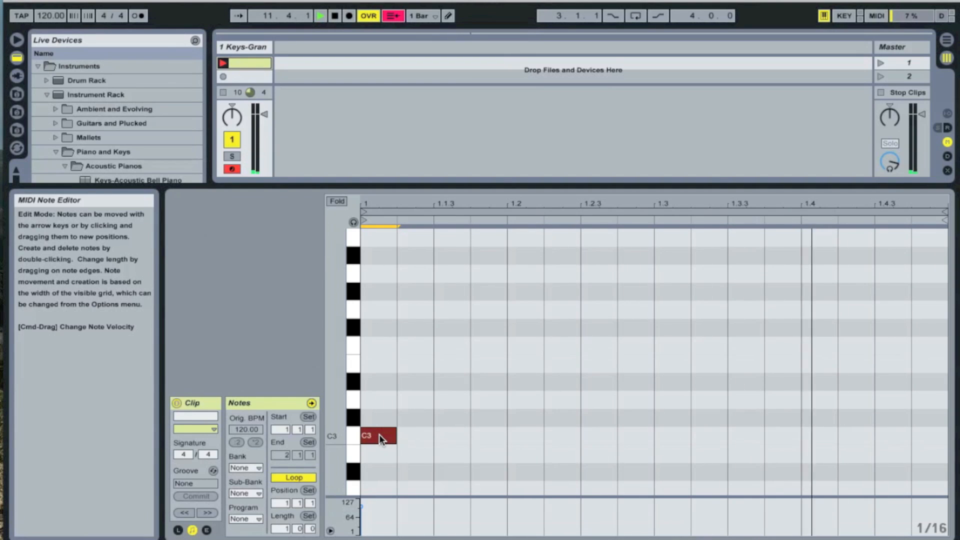
pyautogui.rightClick(434, 432)
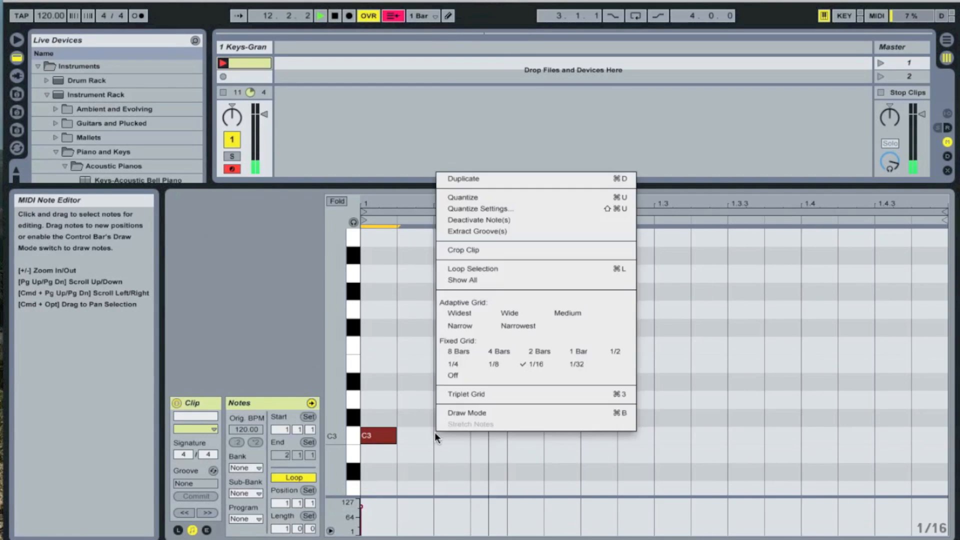
pyautogui.click(503, 362)
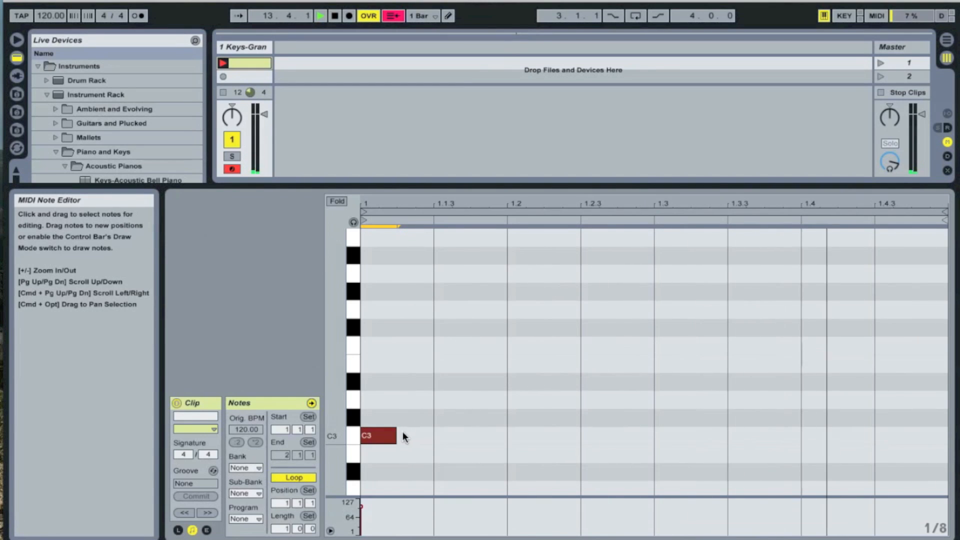
pyautogui.moveTo(396, 435); pyautogui.dragTo(430, 439)
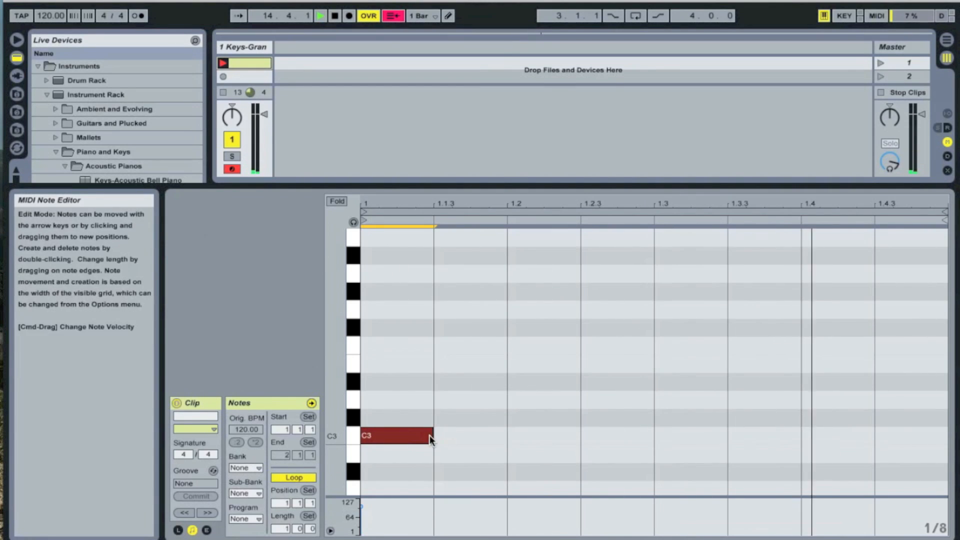
# Complete the C major scale with consecutive eighth notes D3, E3, F3, G3, A3, B3 and C4 up to the clip's end
pyautogui.doubleClick(478, 401)
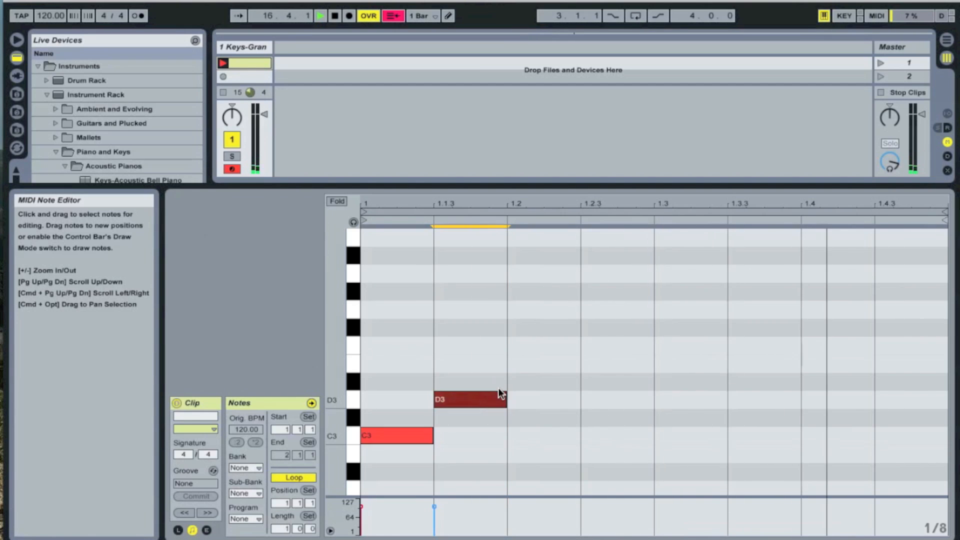
pyautogui.doubleClick(541, 362)
pyautogui.click(606, 341)
pyautogui.doubleClick(607, 341)
pyautogui.doubleClick(689, 310)
pyautogui.click(750, 281)
pyautogui.doubleClick(755, 274)
pyautogui.scroll(1, 754, 271)
pyautogui.doubleClick(832, 255)
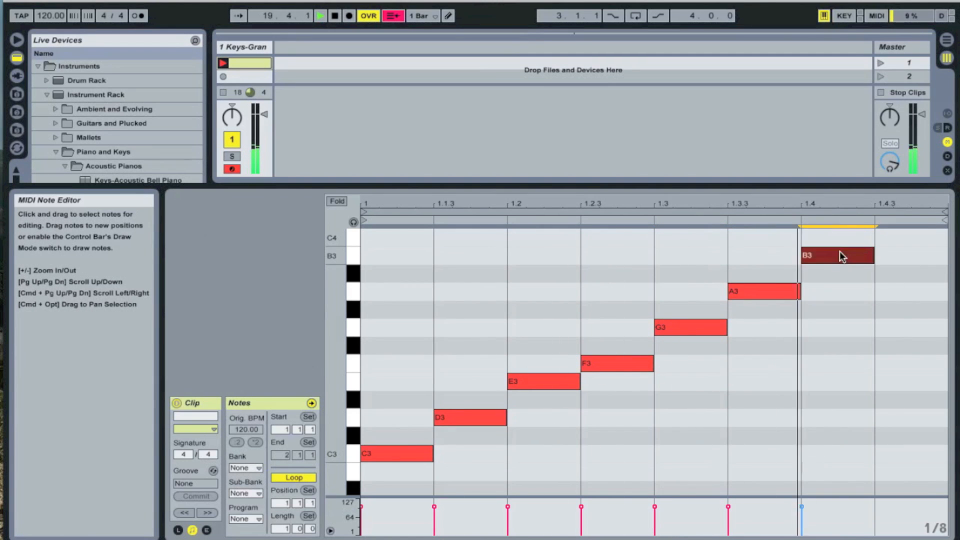
pyautogui.doubleClick(906, 236)
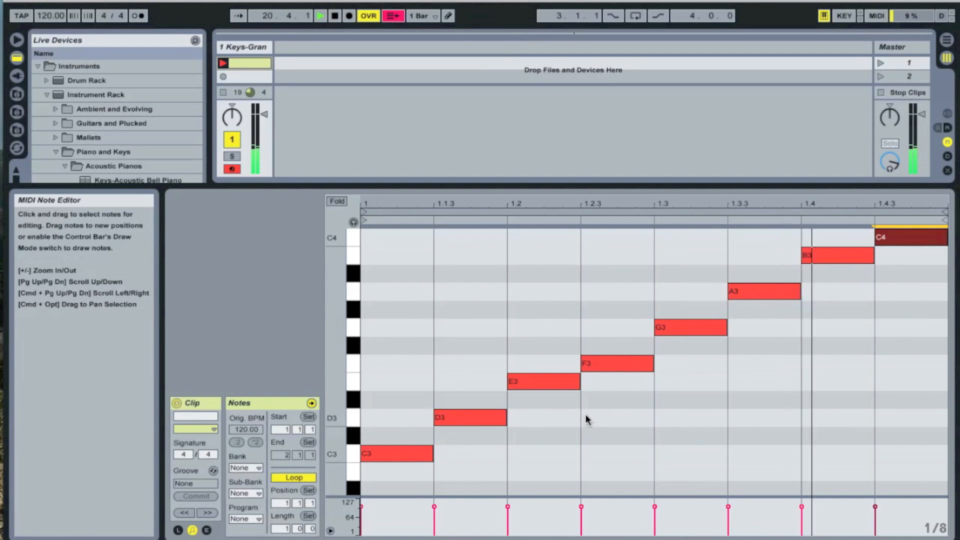
# Raise the D3 note to G3, and replace the F3 note by extending E3 to position 1.3
pyautogui.scroll(1, 587, 419)
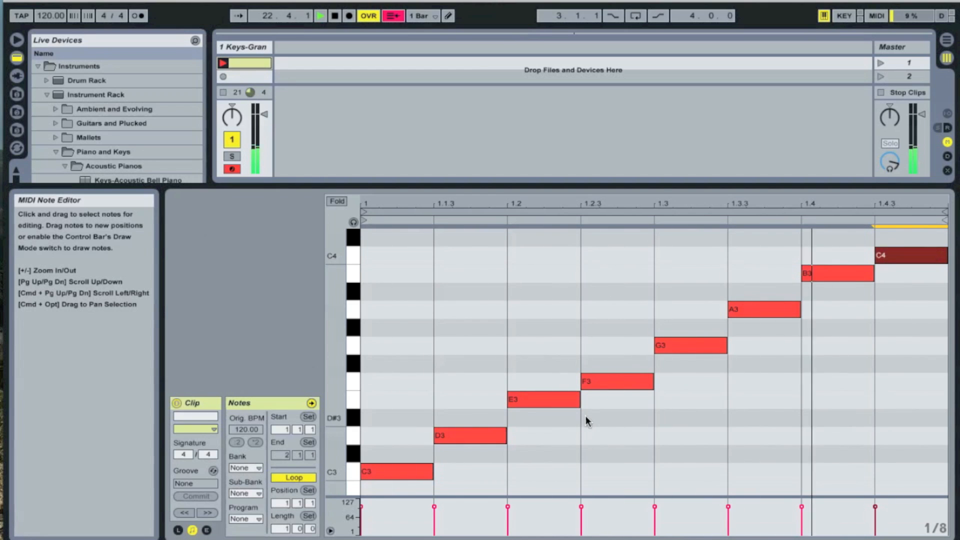
pyautogui.moveTo(466, 434); pyautogui.dragTo(467, 341)
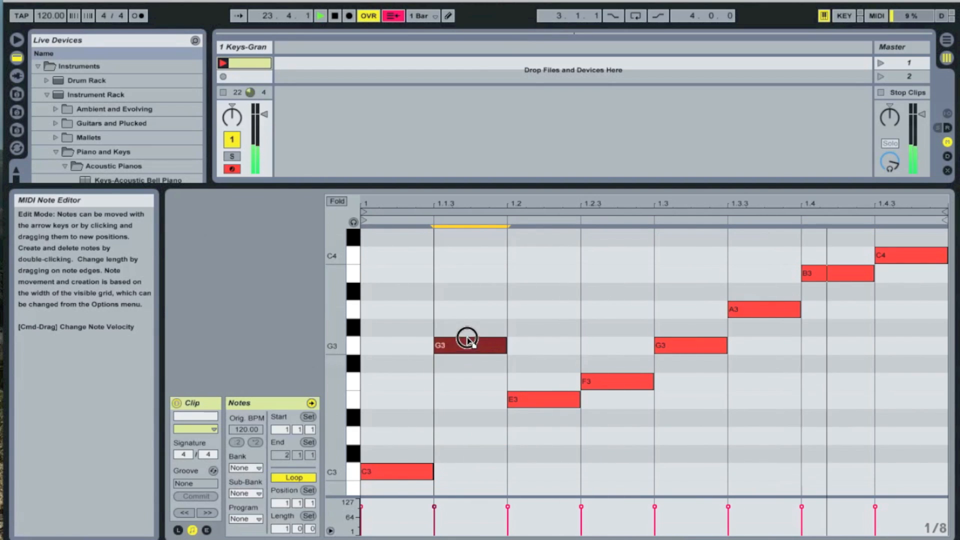
pyautogui.moveTo(602, 380); pyautogui.dragTo(602, 321)
pyautogui.press('Delete')
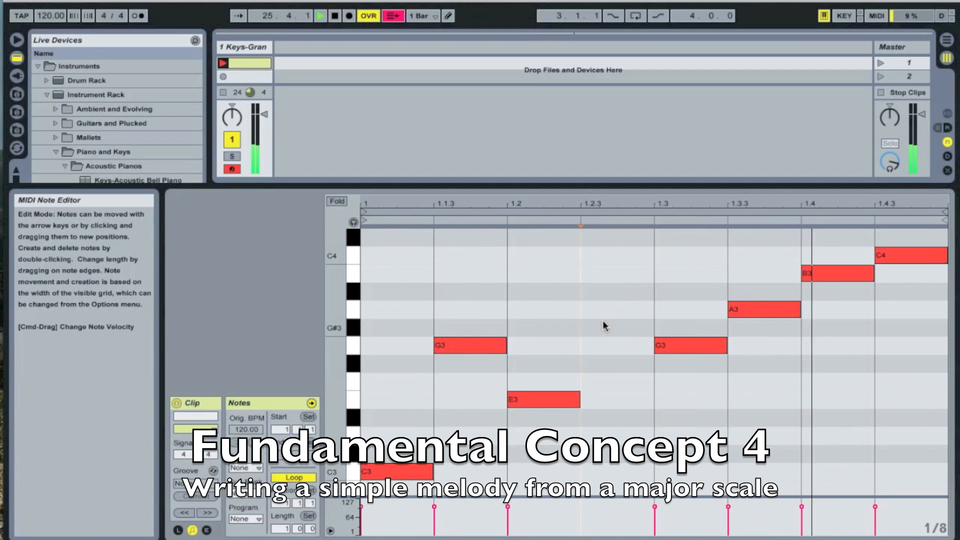
pyautogui.moveTo(579, 399); pyautogui.dragTo(653, 399)
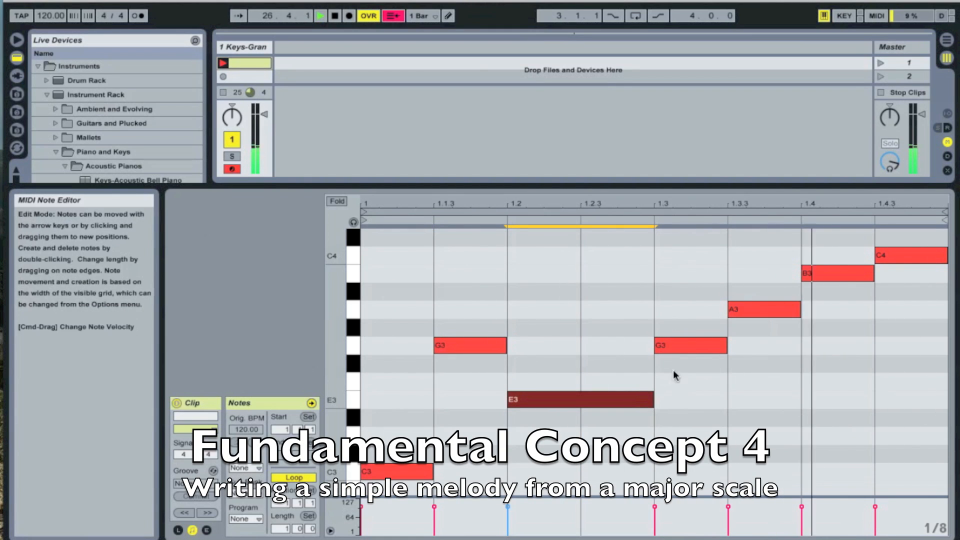
# Lower the A3 note at position 1.3.3 to E3 and the B3 note at position 1.4 to A3
pyautogui.click(688, 345)
pyautogui.moveTo(771, 311); pyautogui.dragTo(746, 399)
pyautogui.click(824, 278)
pyautogui.moveTo(824, 283); pyautogui.dragTo(827, 317)
# Try the melody's last note, C4 at position 1.4.3, at G3 and E3, and lower it to C3
pyautogui.click(927, 258)
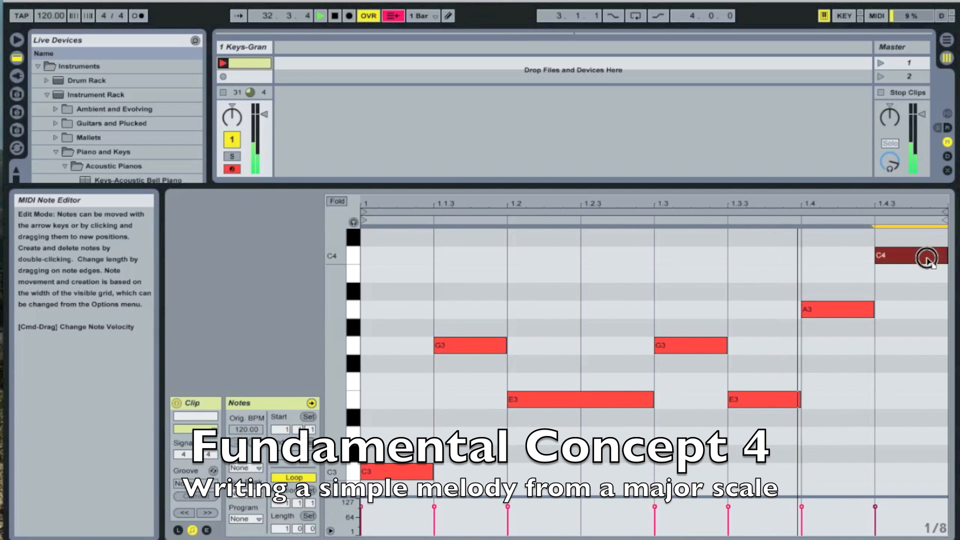
pyautogui.moveTo(927, 257); pyautogui.dragTo(912, 349)
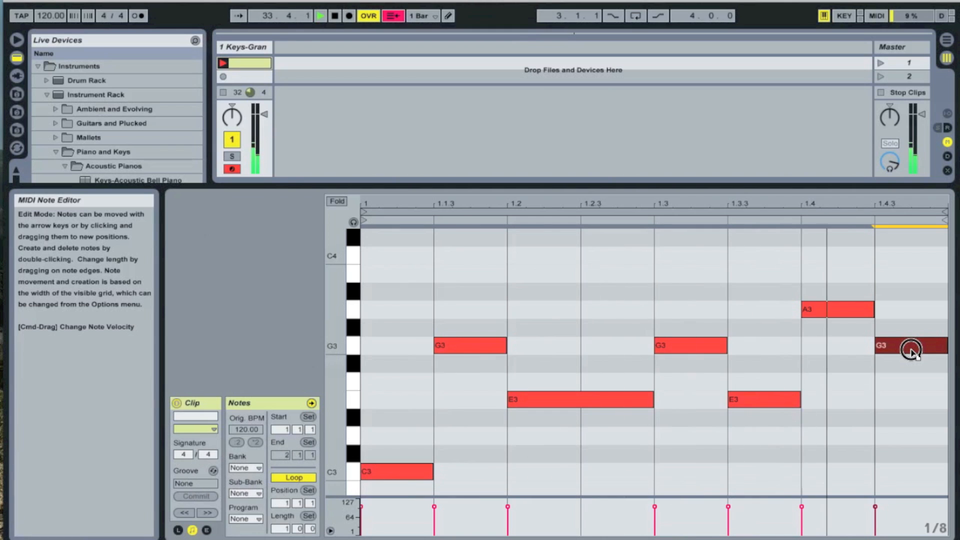
pyautogui.moveTo(911, 351); pyautogui.dragTo(905, 406)
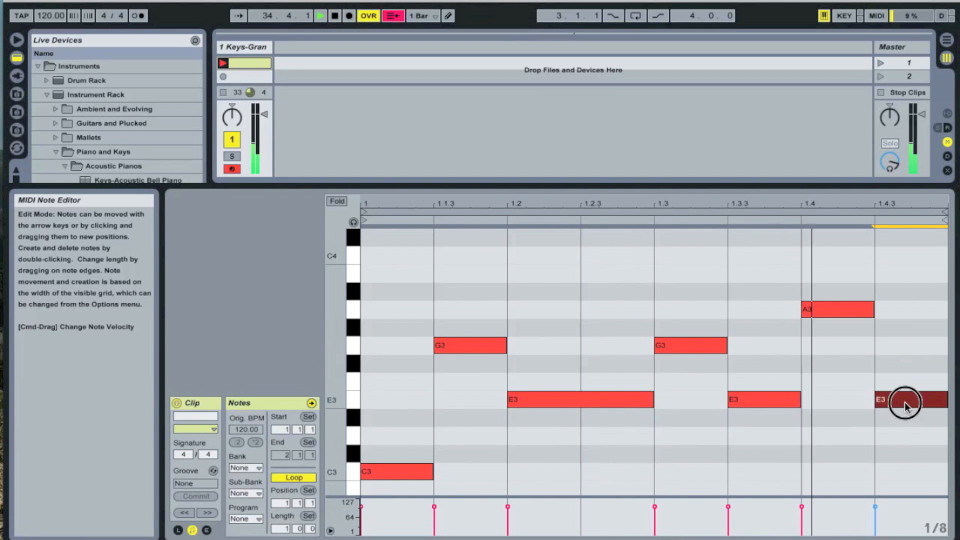
pyautogui.scroll(-3, 905, 402)
pyautogui.moveTo(900, 311); pyautogui.dragTo(899, 383)
pyautogui.scroll(5, 899, 382)
pyautogui.scroll(-3, 899, 383)
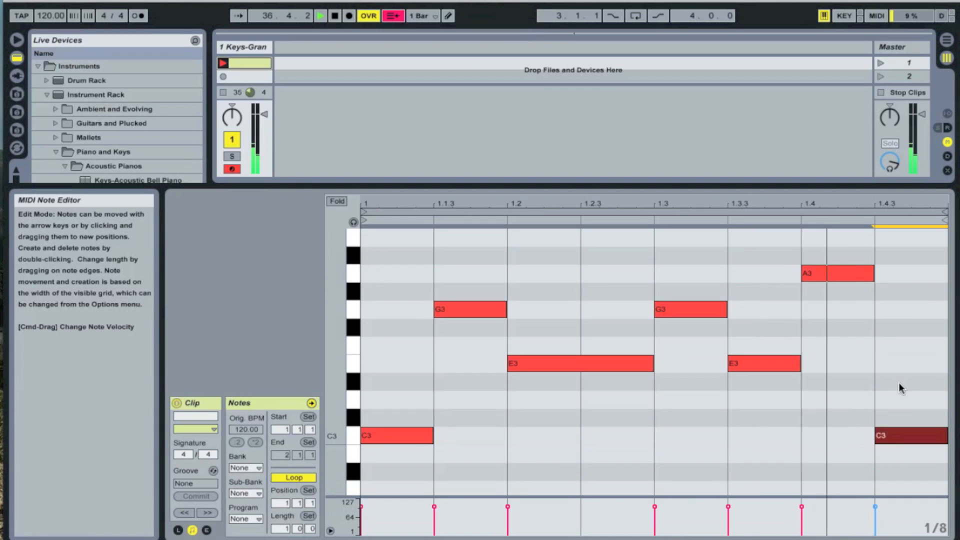
# Lower the A3 note at position 1.4 to D3, and raise the last note at 1.4.3 to E3
pyautogui.click(829, 273)
pyautogui.moveTo(829, 302); pyautogui.dragTo(841, 403)
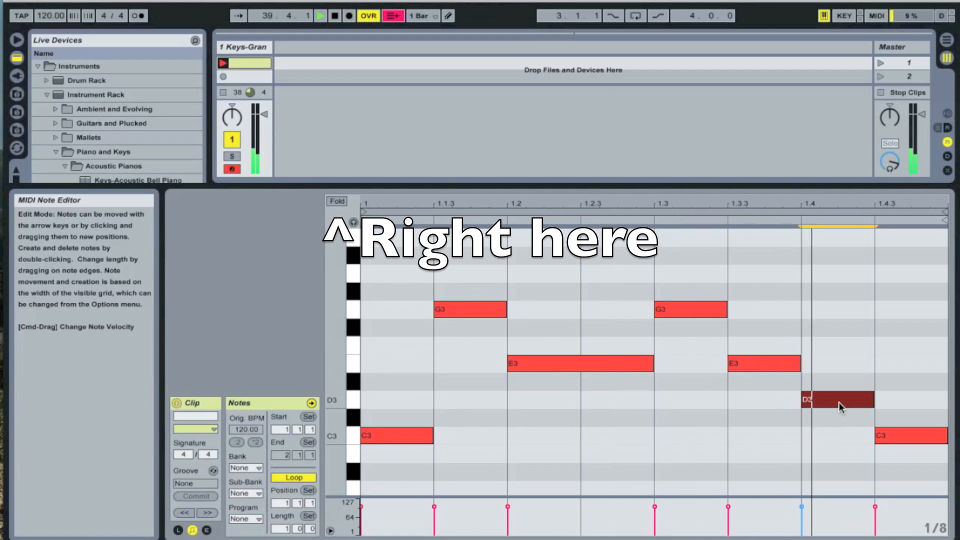
pyautogui.scroll(1, 838, 402)
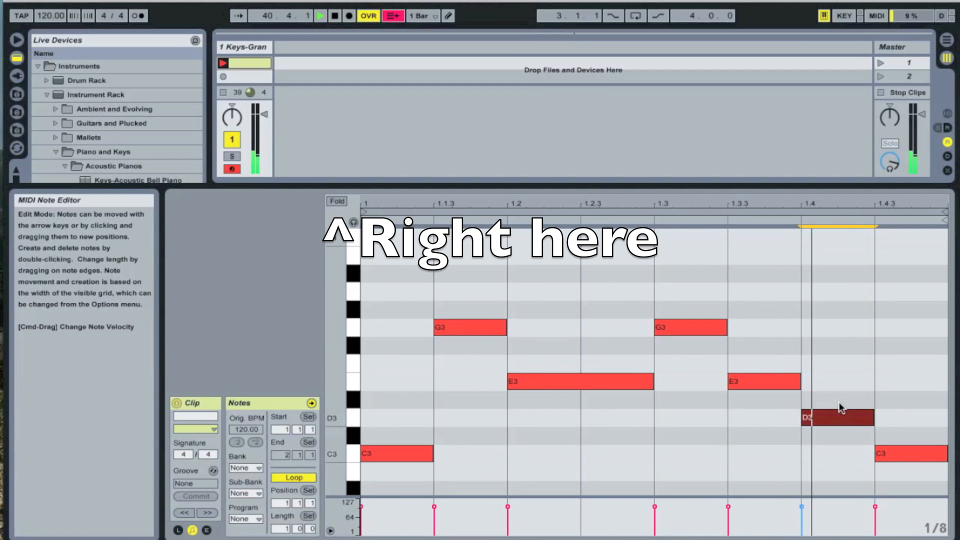
pyautogui.scroll(5, 839, 403)
pyautogui.scroll(-3, 839, 403)
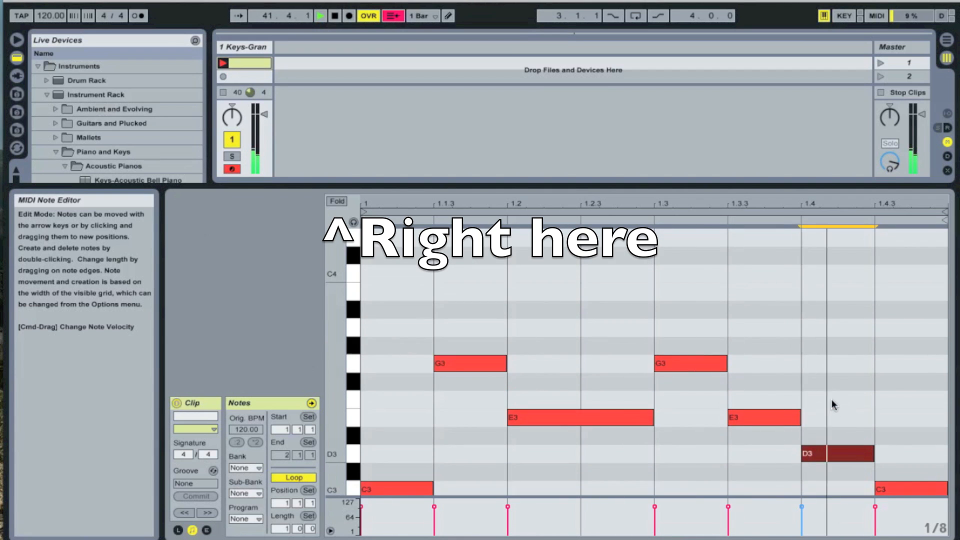
pyautogui.scroll(-4, 815, 375)
pyautogui.moveTo(896, 417); pyautogui.dragTo(896, 346)
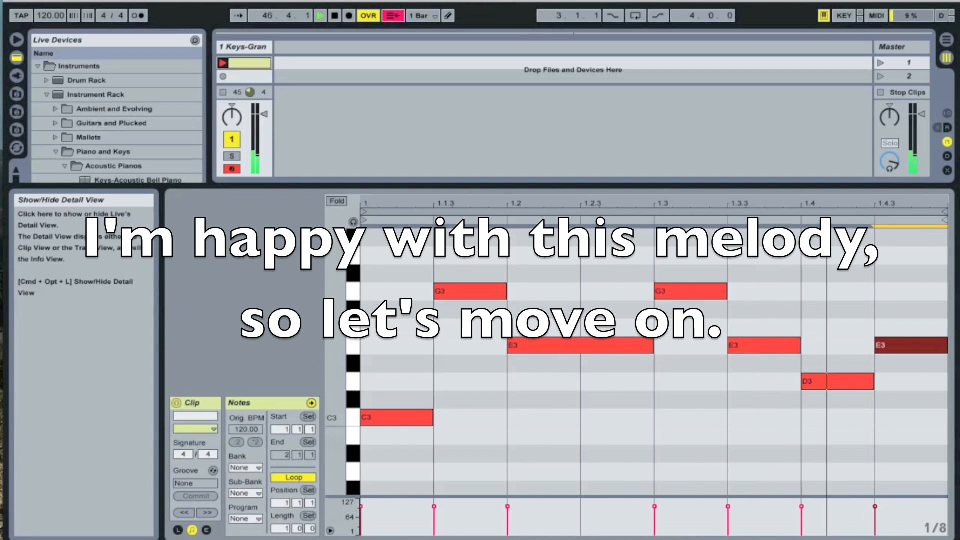
# Hide the clip detail view and stop the piano track's clip
pyautogui.click(946, 539)
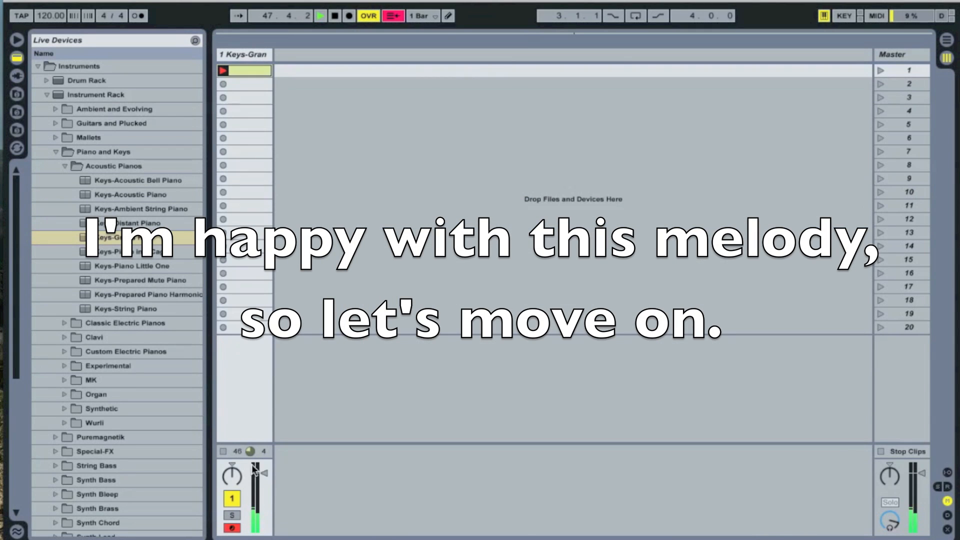
pyautogui.click(222, 452)
pyautogui.click(223, 452)
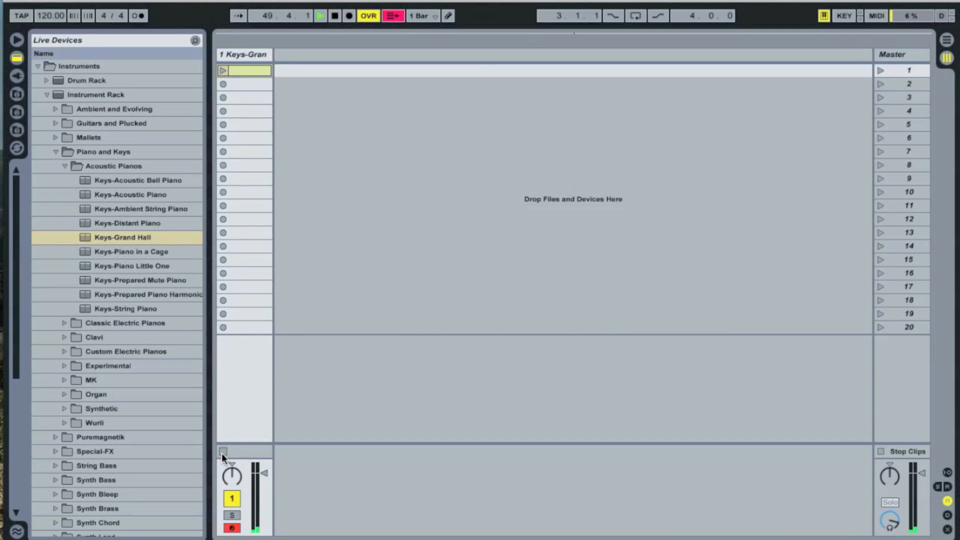
# Load the Bass-Dirty Effects preset from the String Bass instrument racks onto a new MIDI track
pyautogui.click(65, 166)
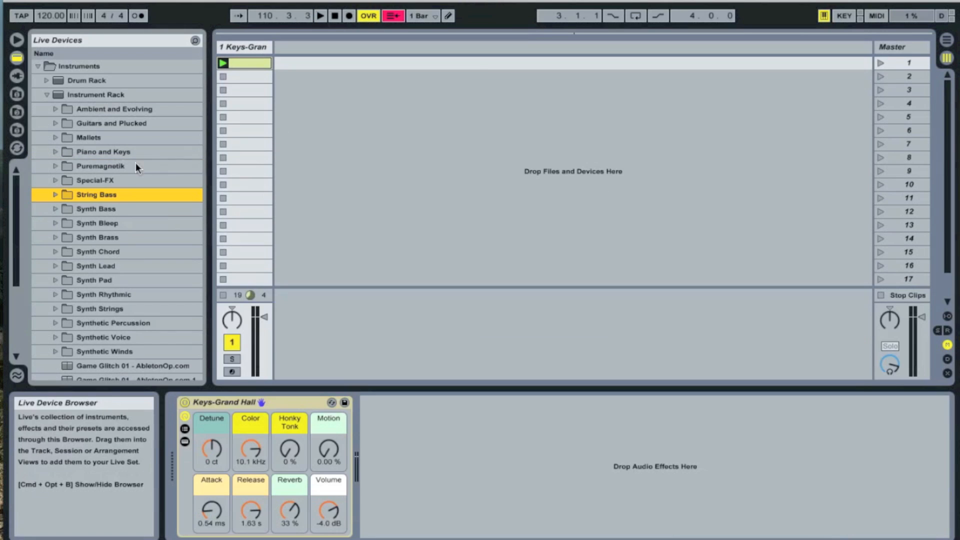
pyautogui.click(56, 194)
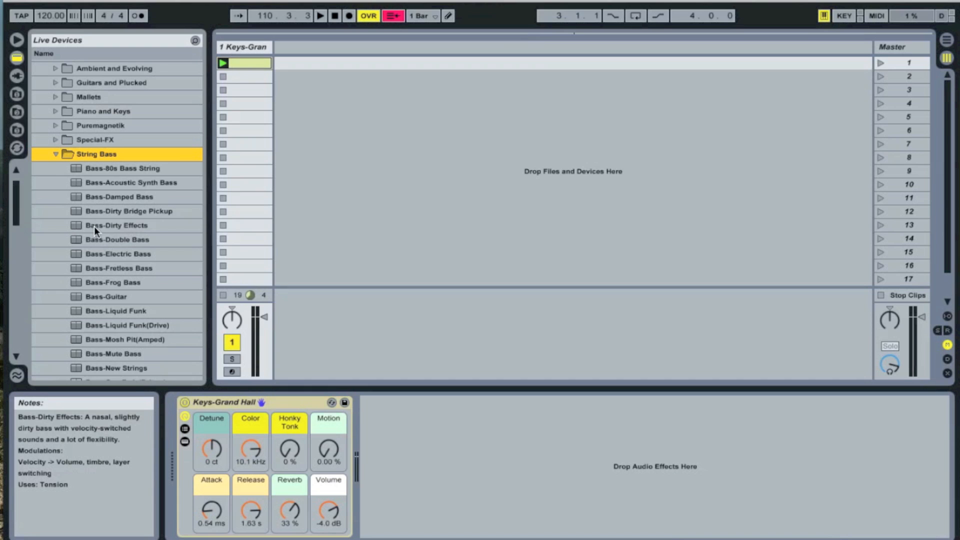
pyautogui.moveTo(77, 225); pyautogui.dragTo(311, 153)
pyautogui.moveTo(308, 95); pyautogui.dragTo(302, 63)
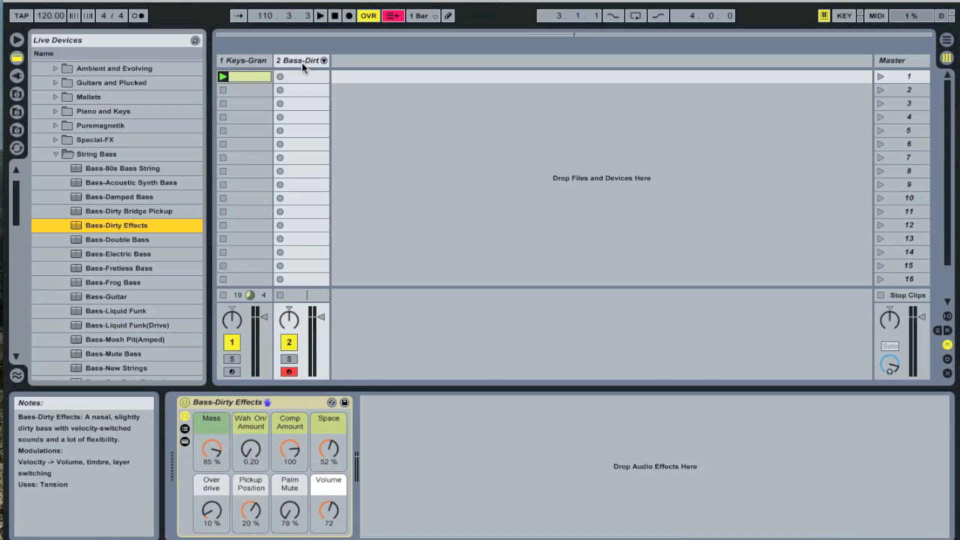
# Create an empty MIDI clip in the bass track's first slot and set its loop length to 4 bars
pyautogui.doubleClick(303, 76)
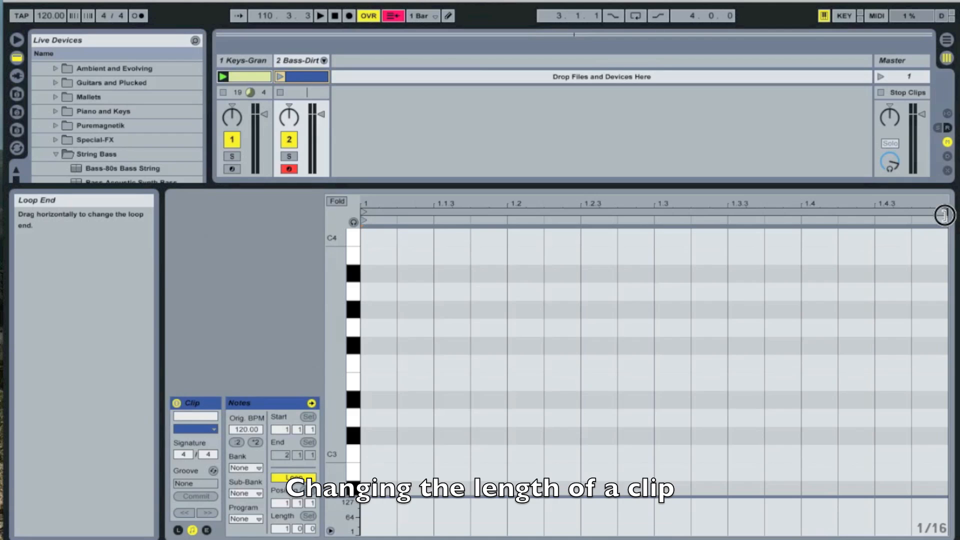
pyautogui.moveTo(945, 216)
pyautogui.mouseDown()
pyautogui.moveTo(959, 215)
pyautogui.moveTo(635, 223)
pyautogui.mouseUp()
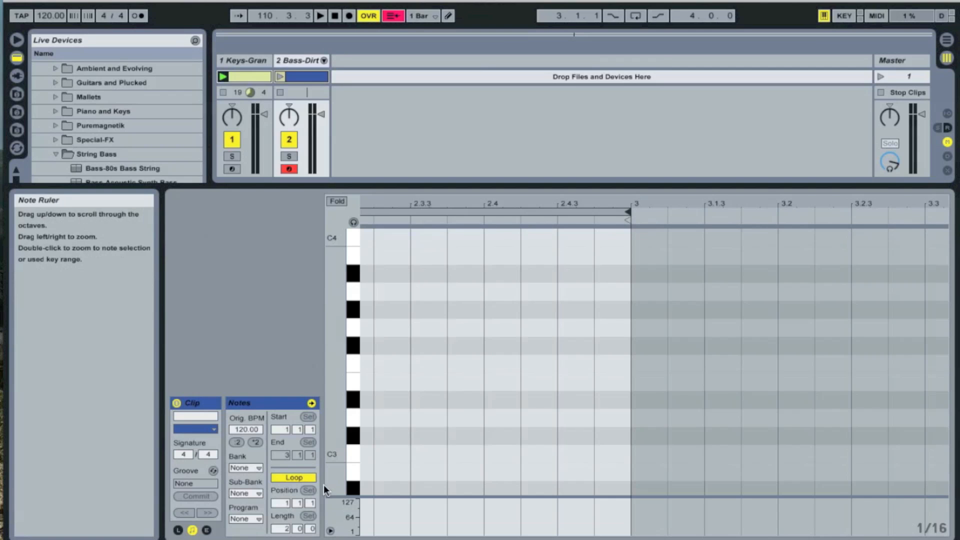
pyautogui.click(281, 528)
pyautogui.write('4')
pyautogui.press('Return')
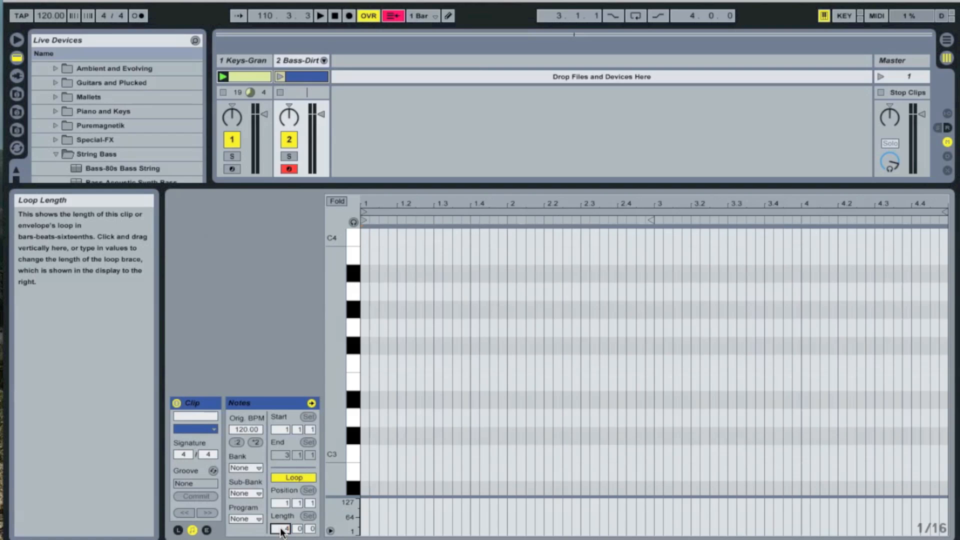
# Set the fixed grid to 1 Bar and add one-bar notes C2, A1, F1 and G1 in bars 1 to 4
pyautogui.rightClick(433, 355)
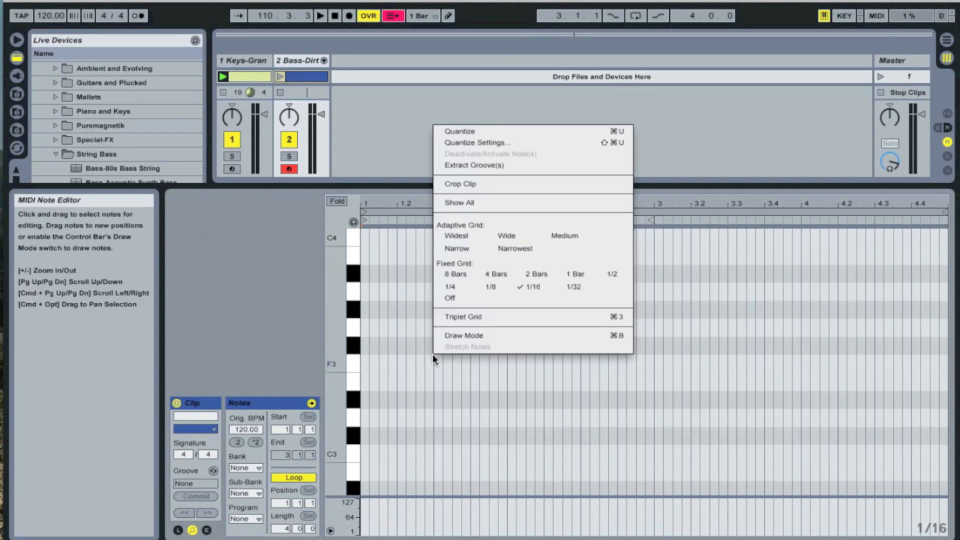
pyautogui.click(586, 274)
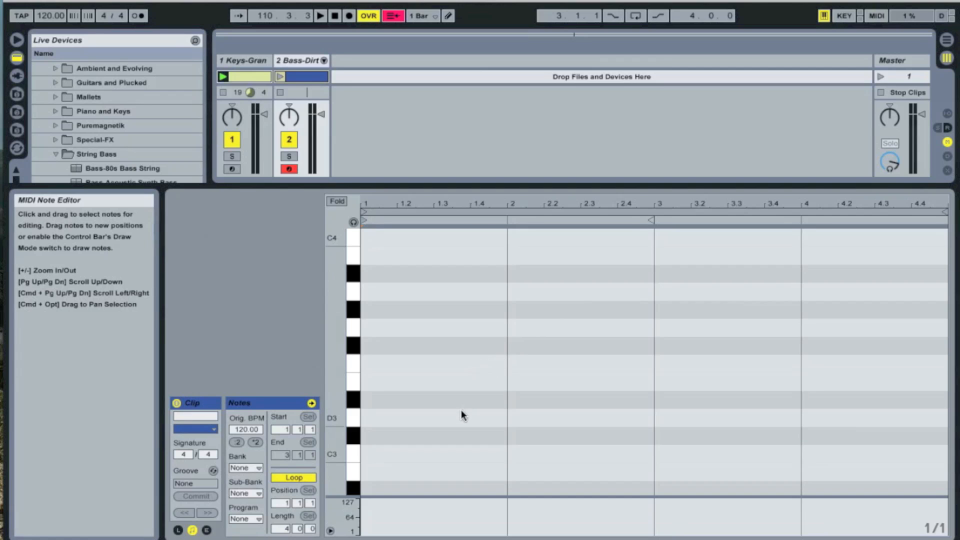
pyautogui.scroll(-3, 453, 432)
pyautogui.scroll(-4, 453, 432)
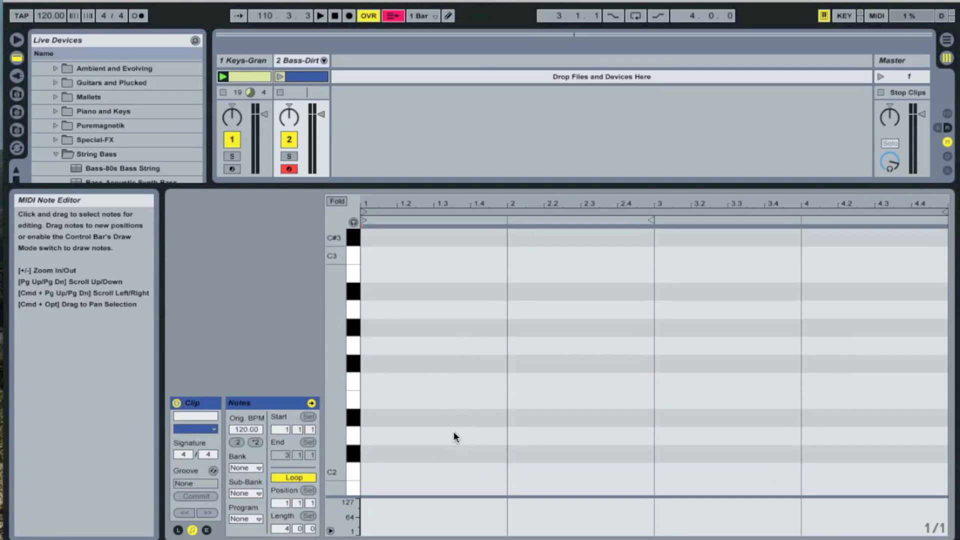
pyautogui.scroll(-1, 454, 433)
pyautogui.scroll(-3, 454, 431)
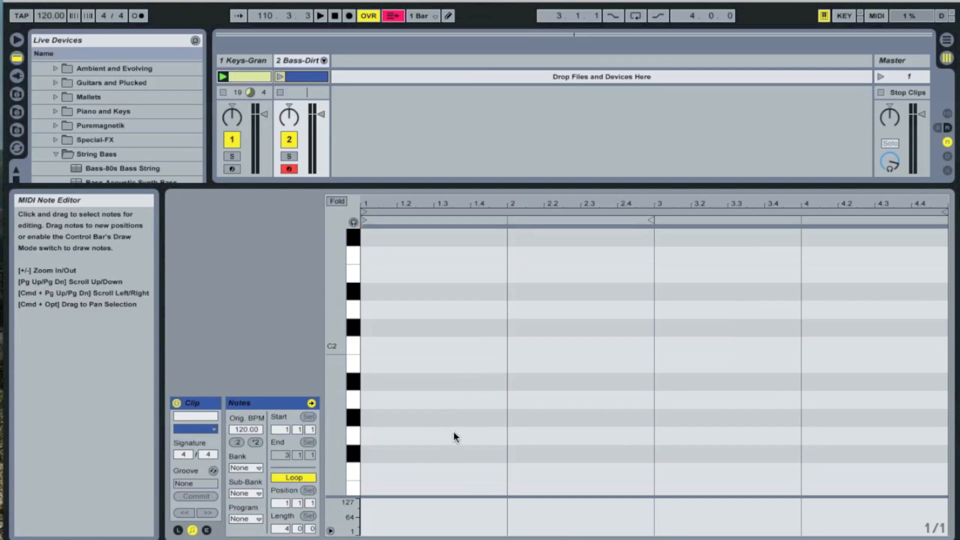
pyautogui.doubleClick(418, 345)
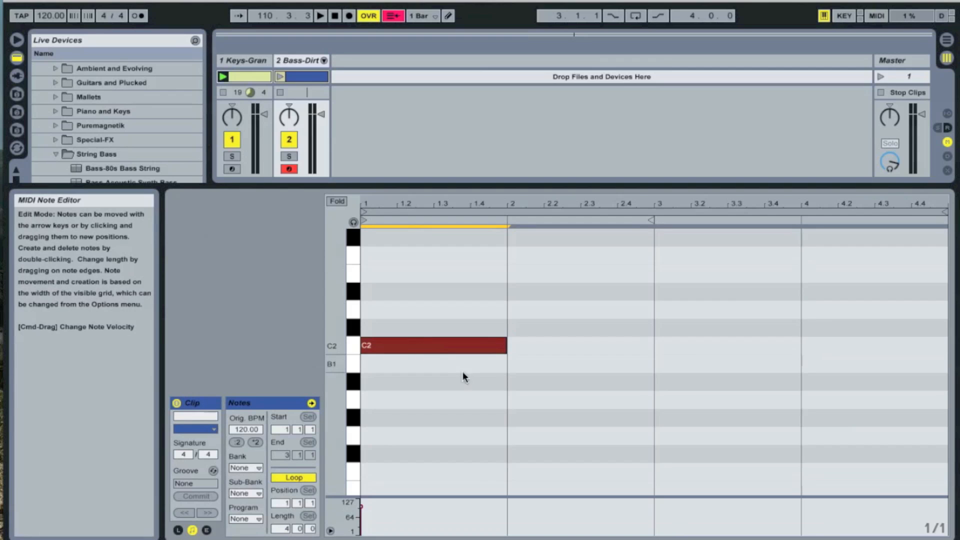
pyautogui.doubleClick(547, 403)
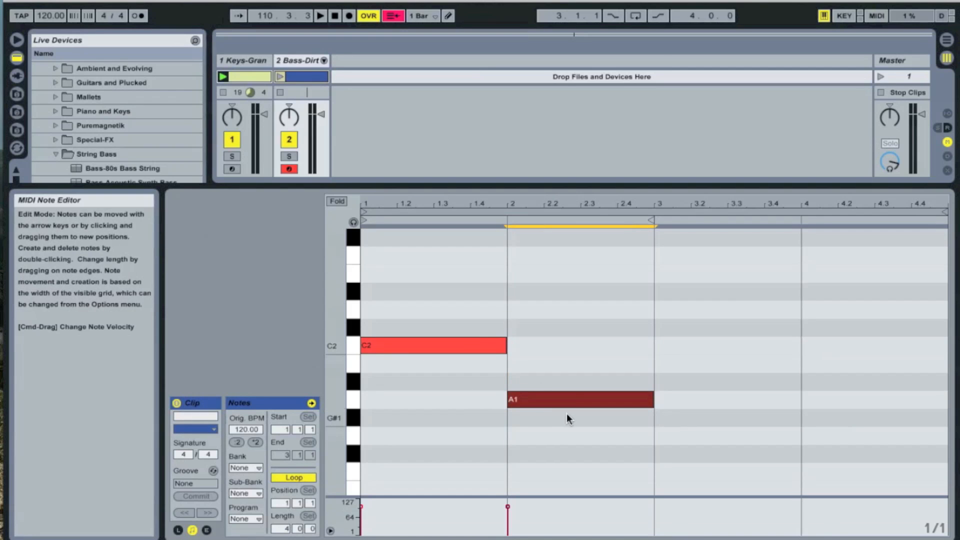
pyautogui.doubleClick(677, 472)
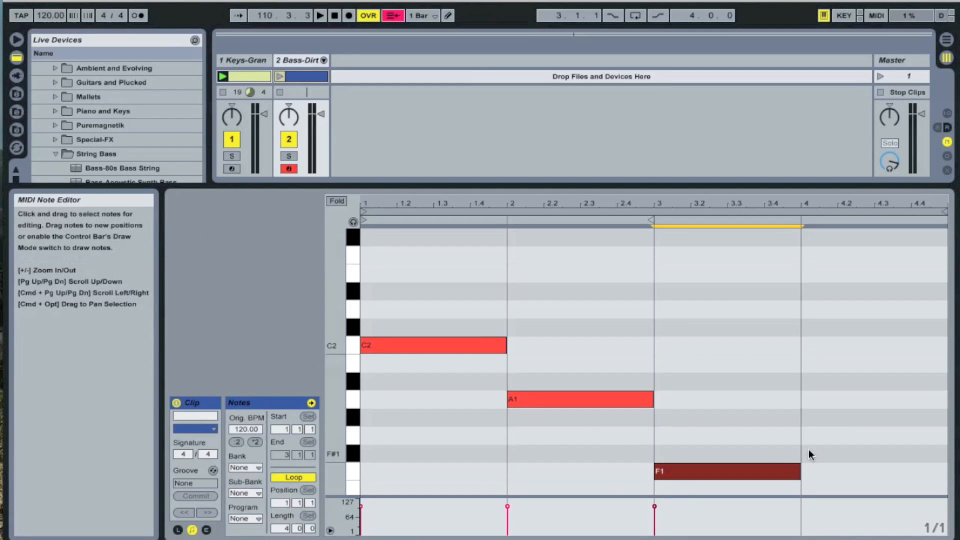
pyautogui.doubleClick(836, 434)
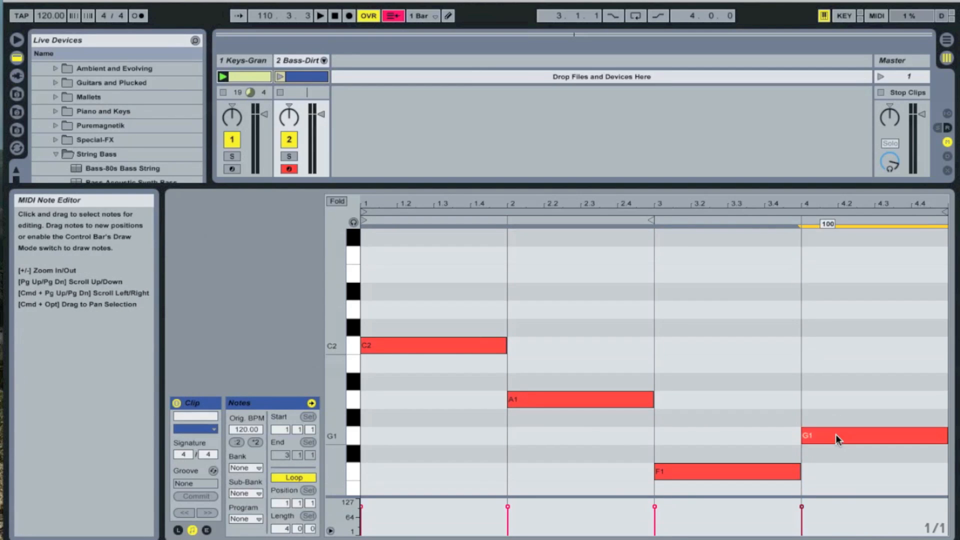
# Launch the bass clip alongside the piano clip and hide the clip detail view
pyautogui.click(280, 77)
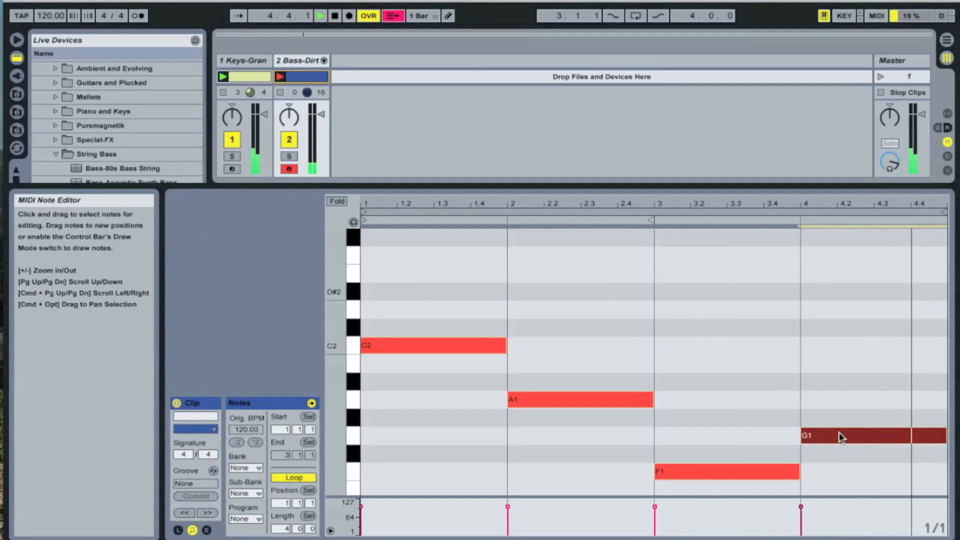
pyautogui.press('super+alt+l')
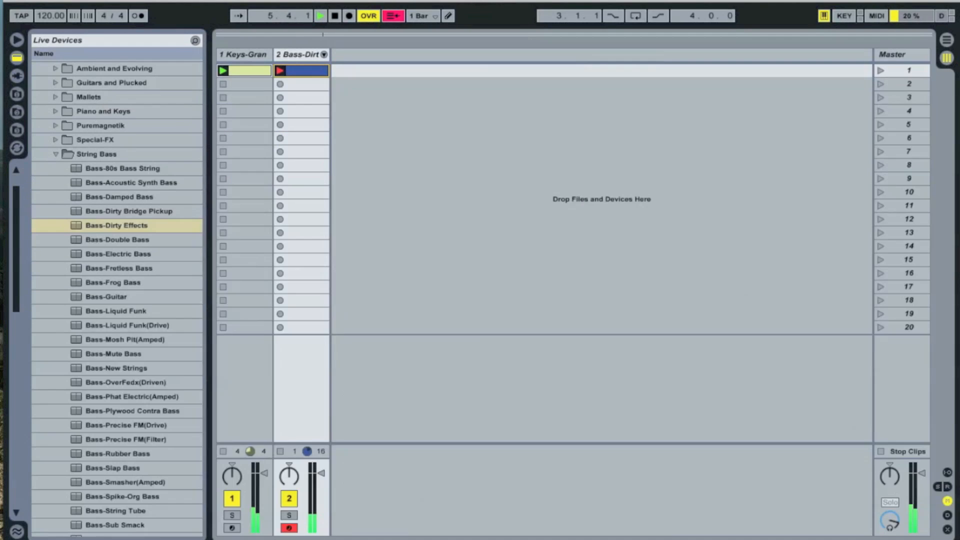
# Collapse the String Bass and Instrument Rack folders, and look through the Kit presets under Drum Rack
pyautogui.click(55, 154)
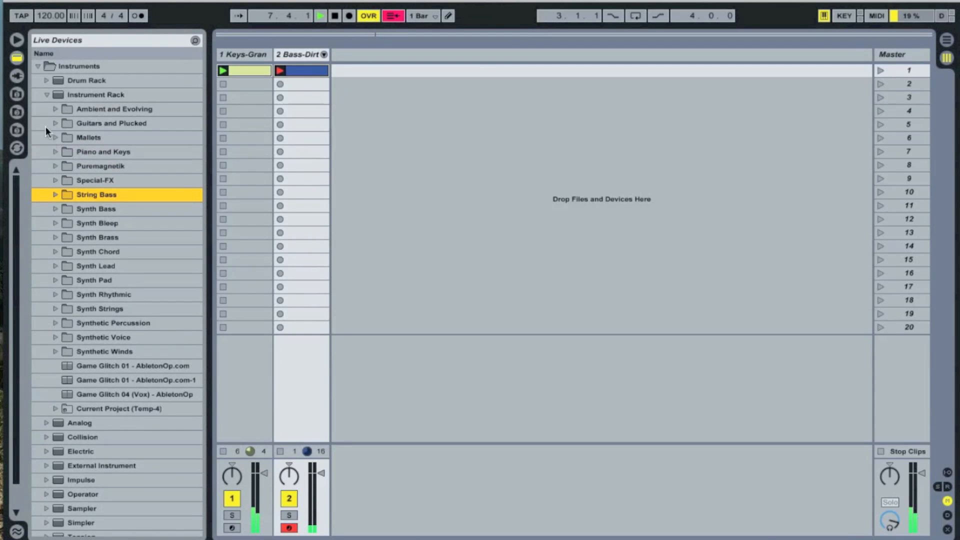
pyautogui.click(46, 95)
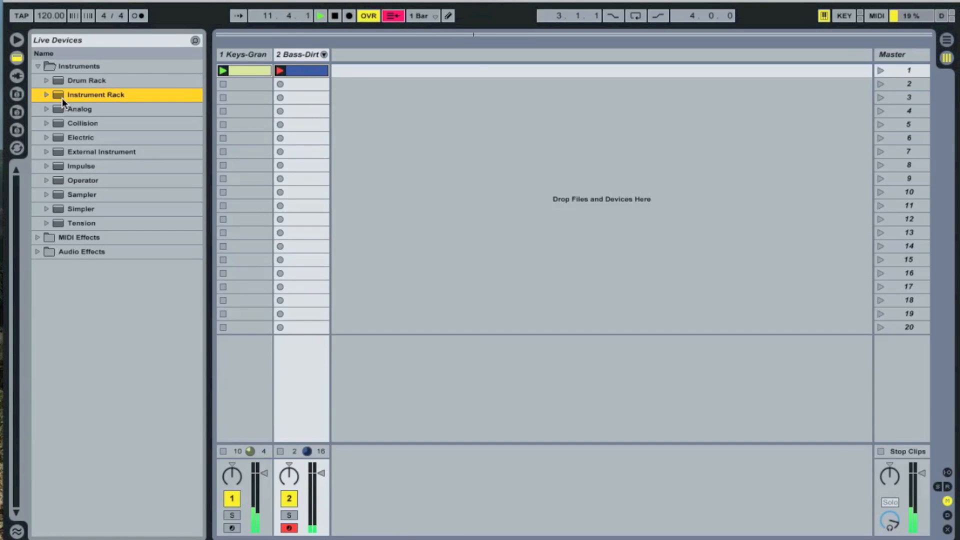
pyautogui.click(45, 81)
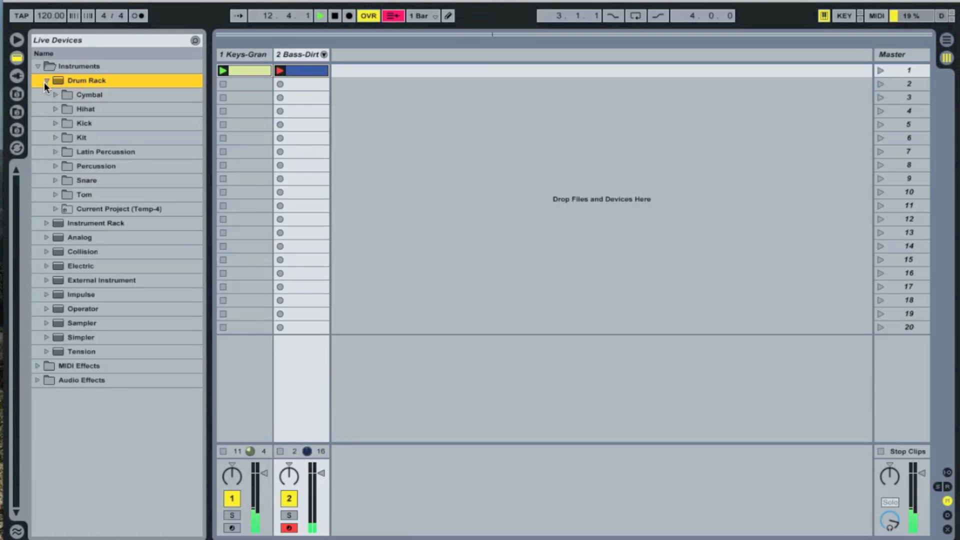
pyautogui.click(55, 138)
pyautogui.scroll(-6, 55, 137)
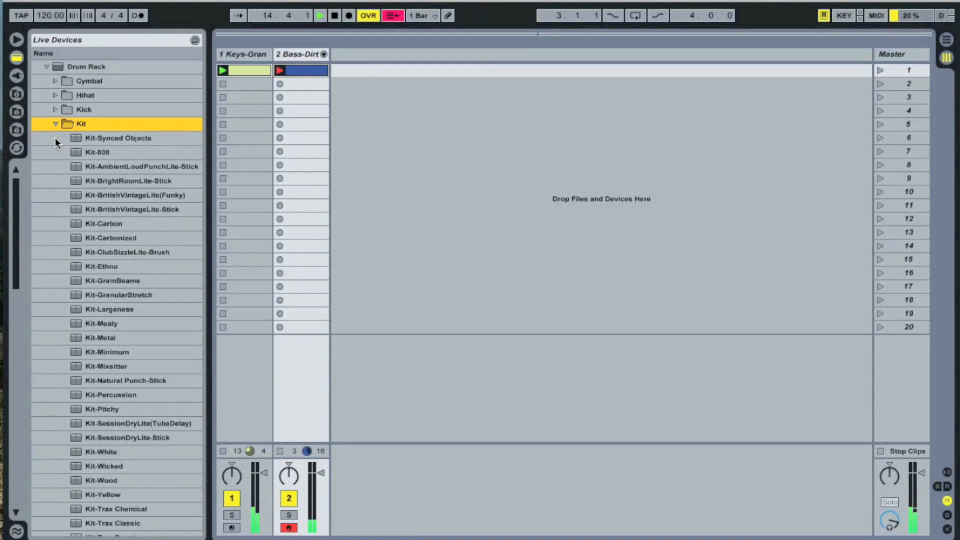
pyautogui.scroll(-1, 55, 137)
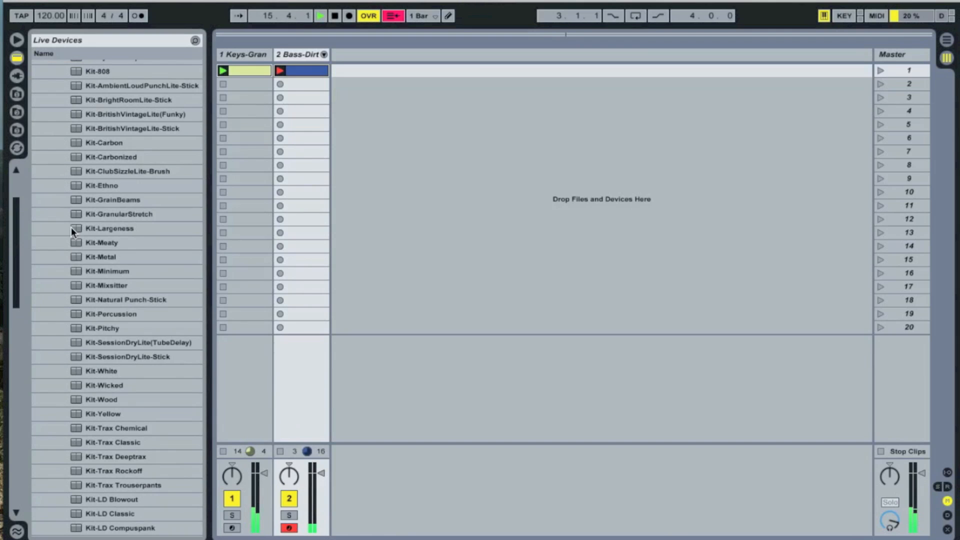
pyautogui.scroll(-14, 107, 297)
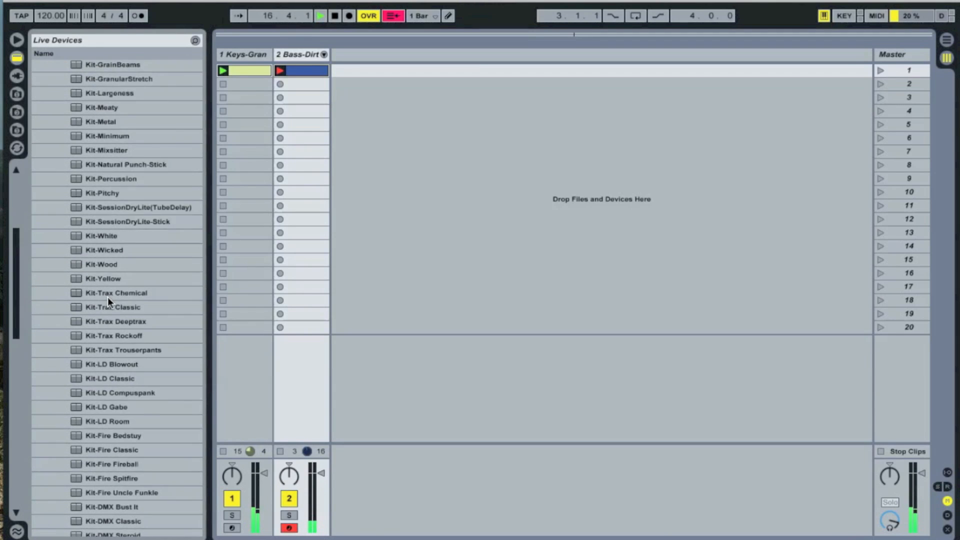
pyautogui.scroll(-20, 107, 297)
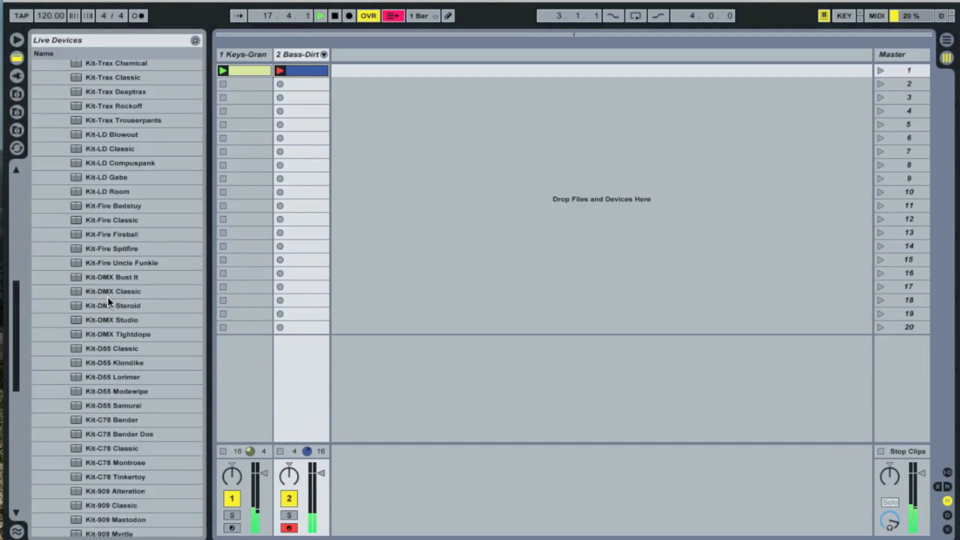
pyautogui.scroll(-10, 108, 298)
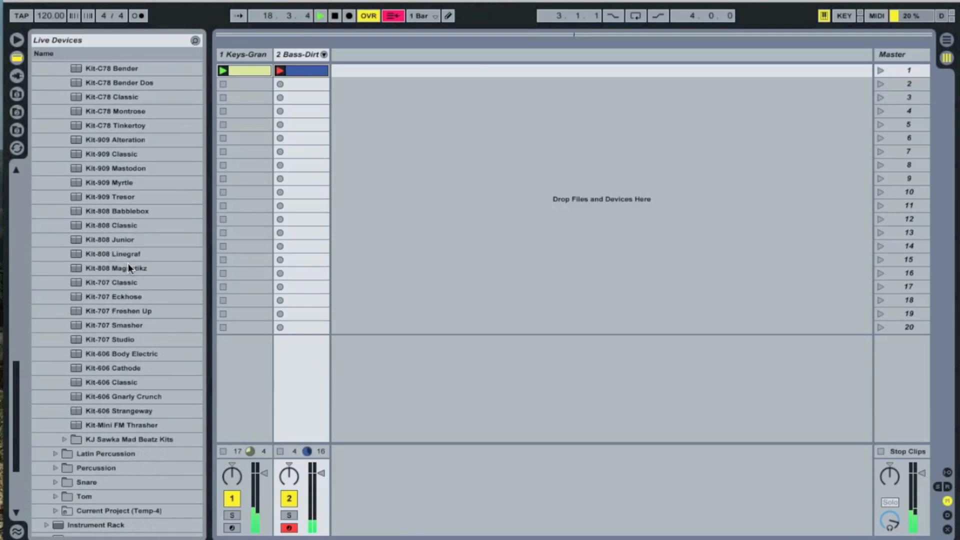
# Search the Live devices for "session", load Kit-SessionDryLite-Stick onto a new third track, and hide the browser
pyautogui.click(196, 41)
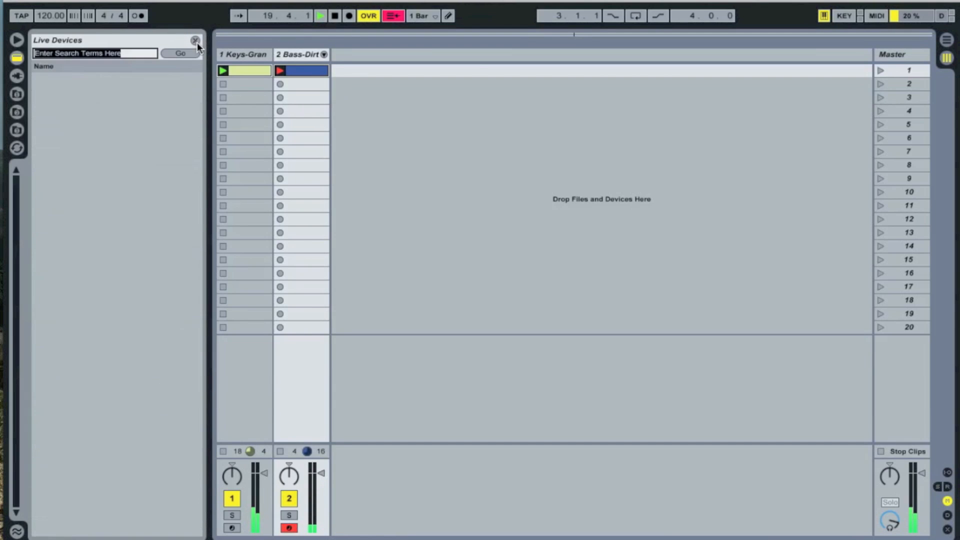
pyautogui.write('session')
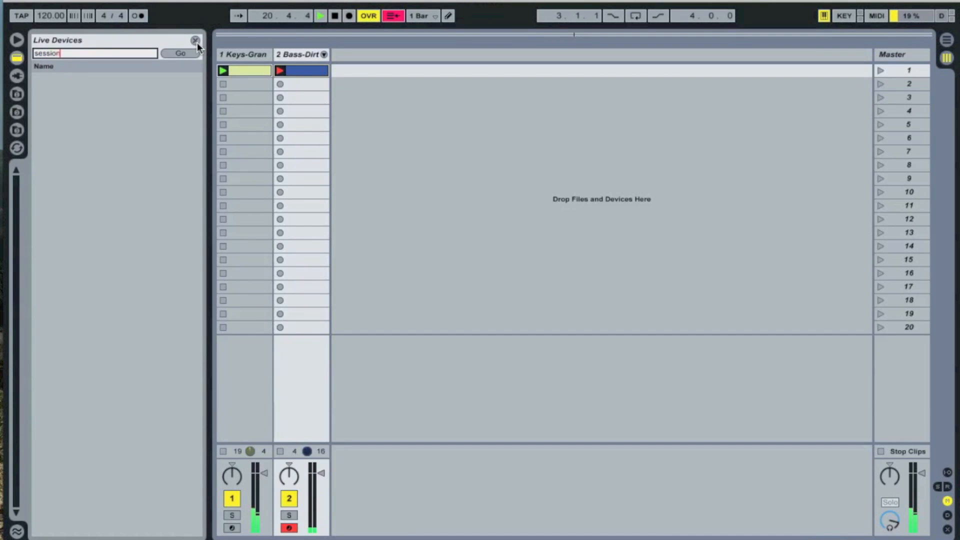
pyautogui.press('Return')
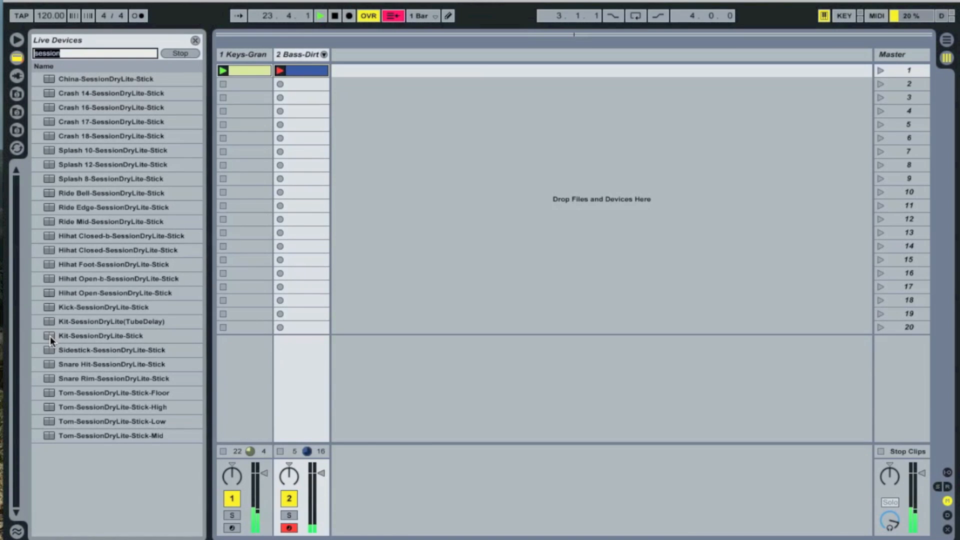
pyautogui.moveTo(50, 336); pyautogui.dragTo(468, 200)
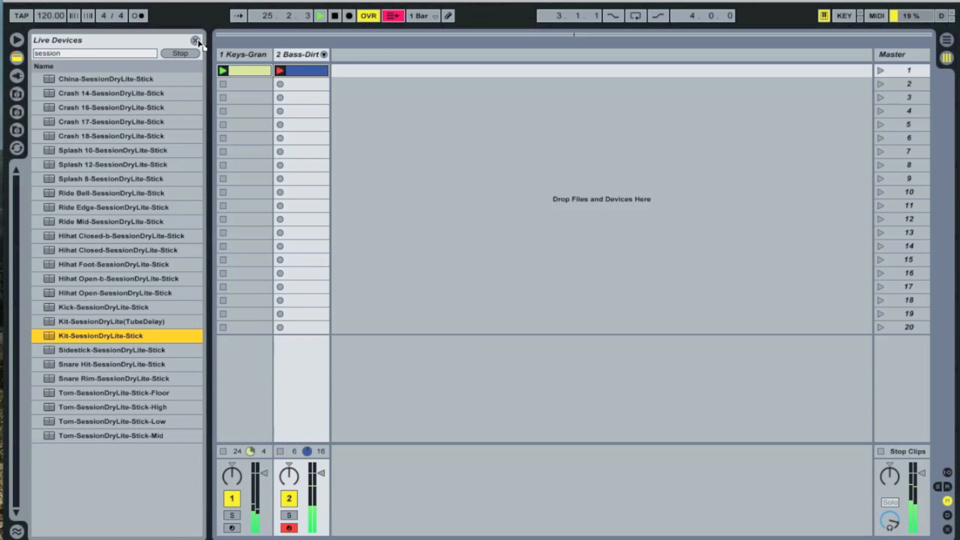
pyautogui.press('Return')
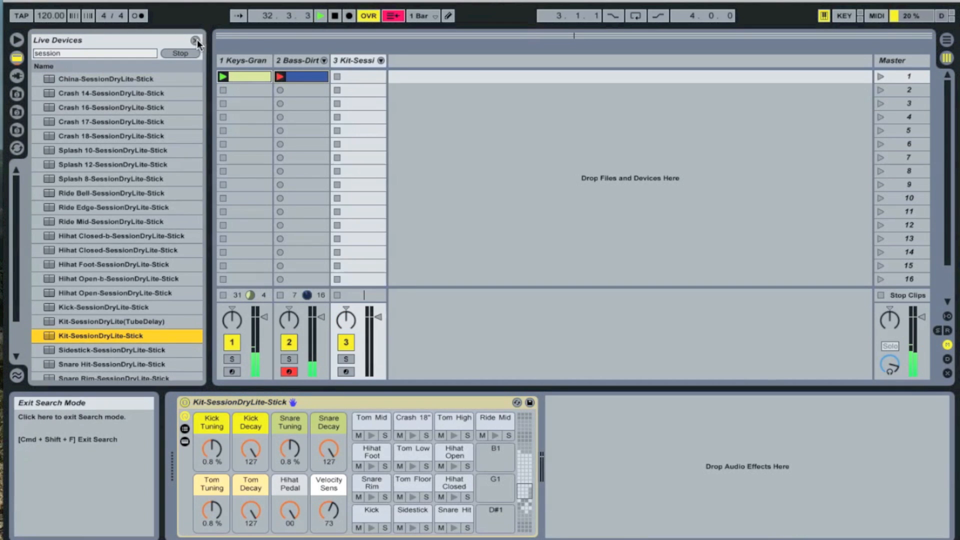
pyautogui.click(16, 40)
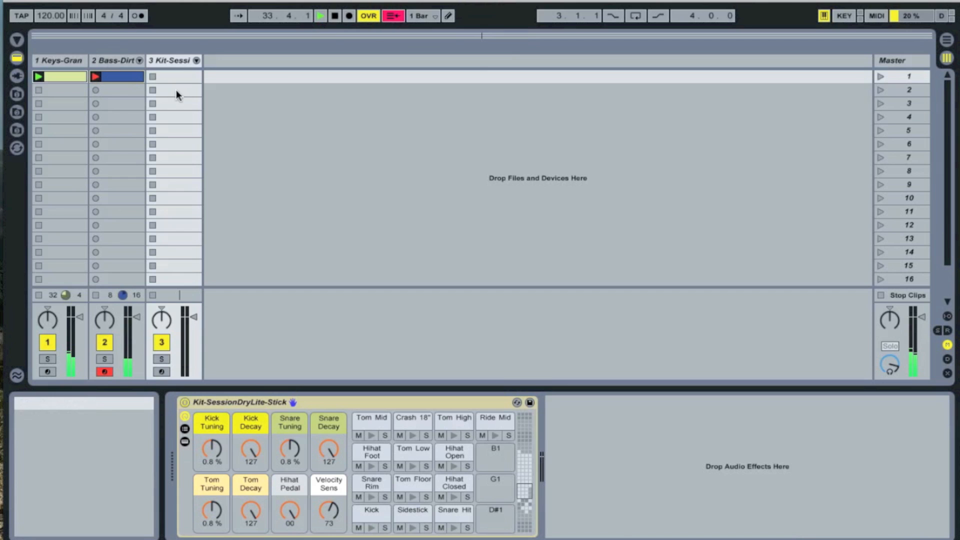
# Disarm the bass track and create an empty MIDI clip in the drum track's first slot
pyautogui.click(105, 372)
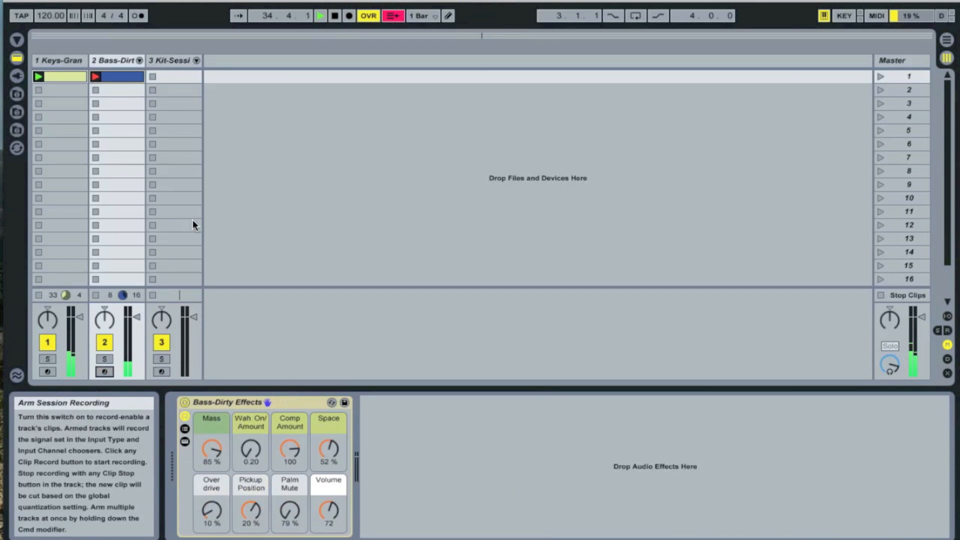
pyautogui.doubleClick(175, 77)
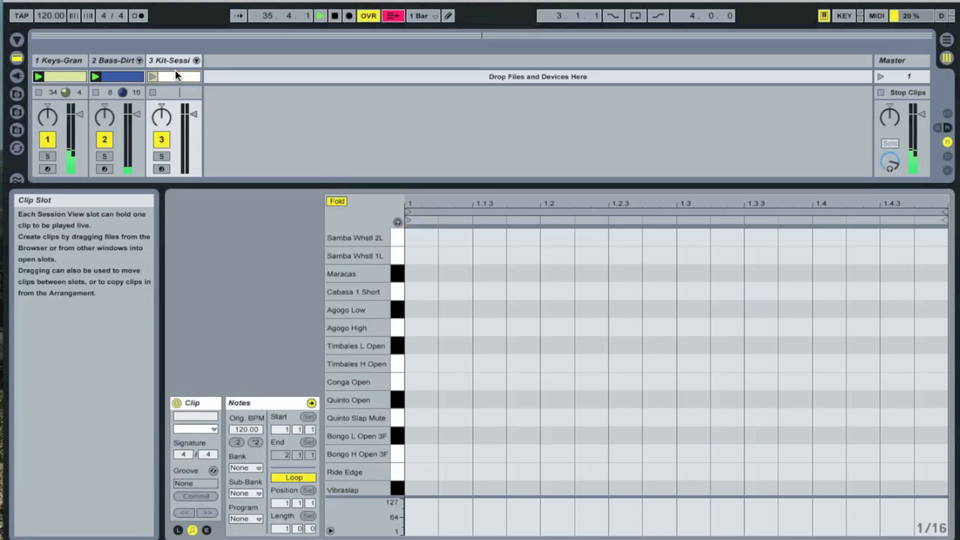
# Add Kick notes on all four beats of the drum clip: 1, 1.2, 1.3 and 1.4
pyautogui.scroll(-5, 494, 276)
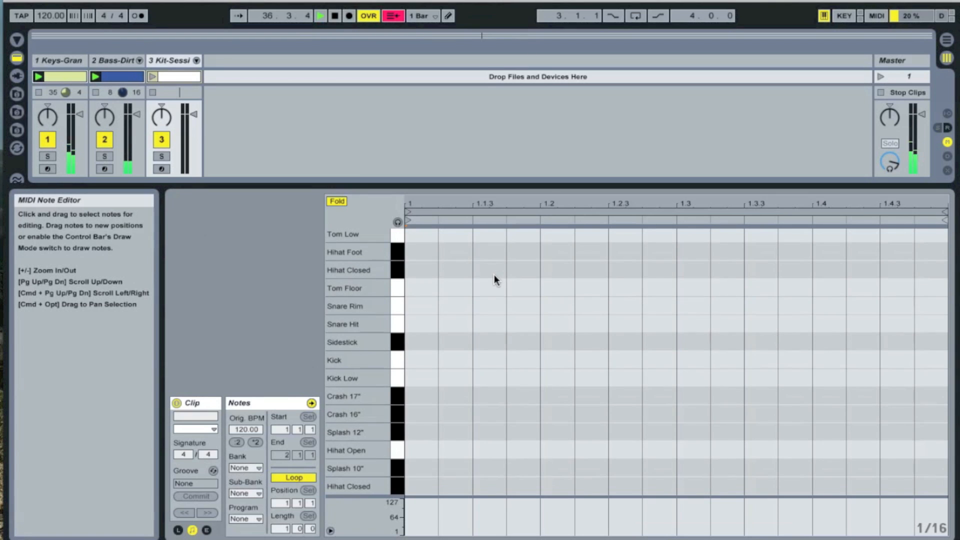
pyautogui.doubleClick(420, 360)
pyautogui.doubleClick(554, 360)
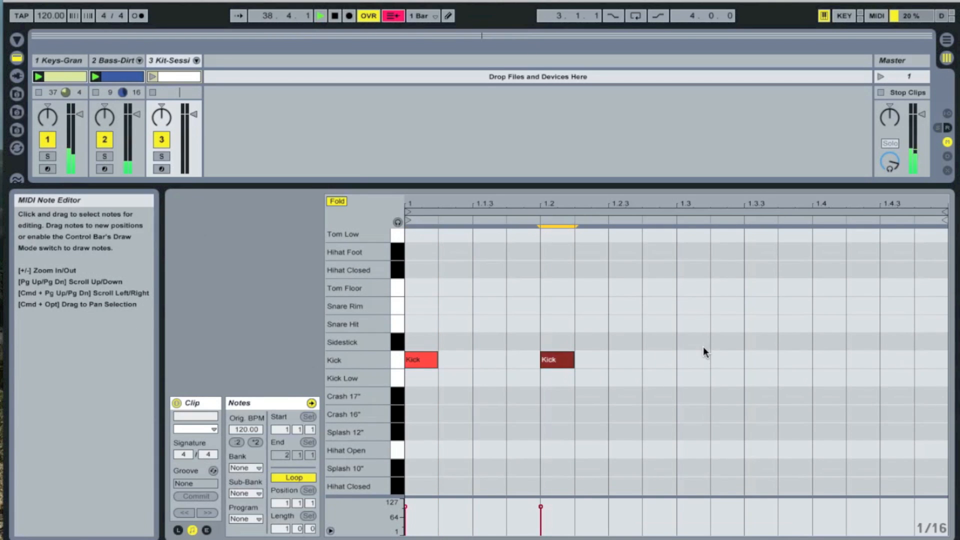
pyautogui.doubleClick(698, 360)
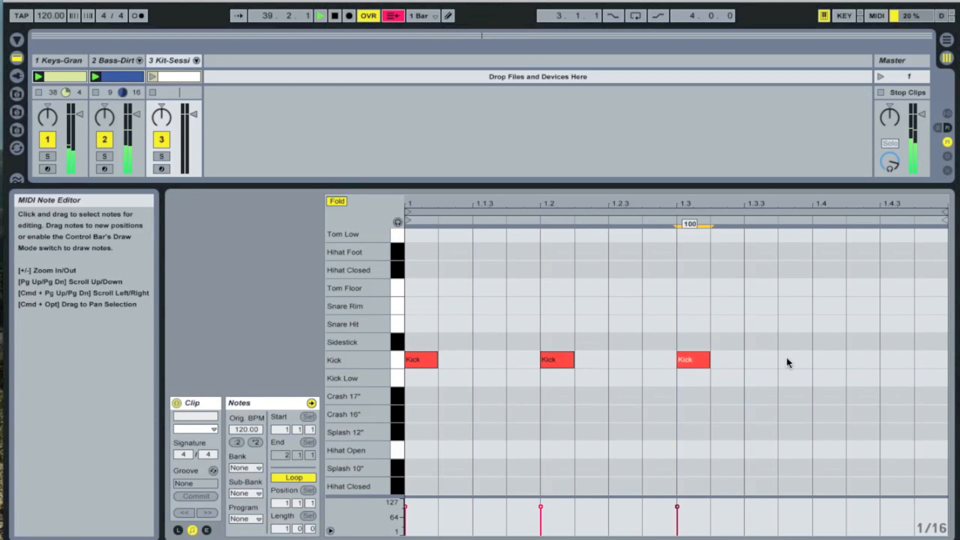
pyautogui.doubleClick(825, 360)
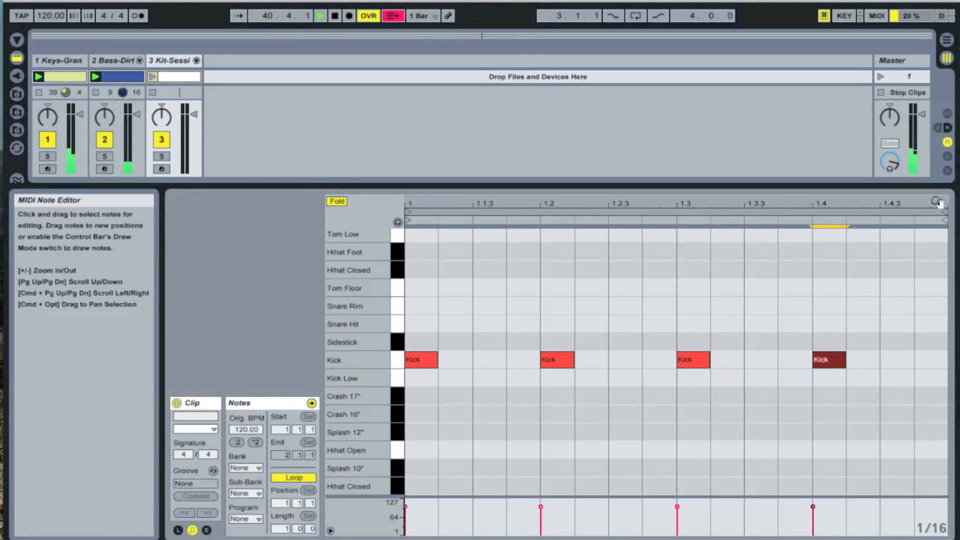
# Launch the drum clip and move its four Kick notes down to the Kick Low row
pyautogui.click(151, 77)
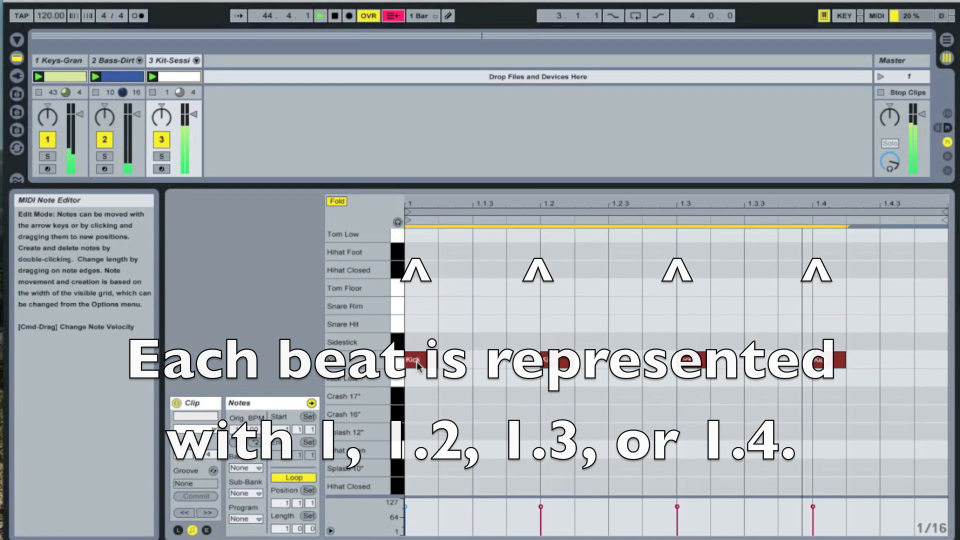
pyautogui.moveTo(411, 361); pyautogui.dragTo(415, 380)
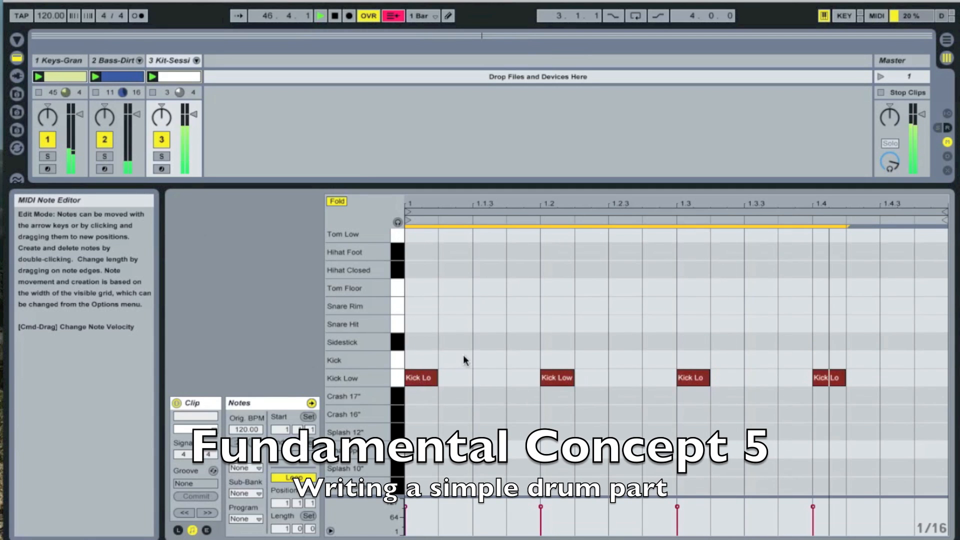
# Place Snare Hit notes on beats 1.2 and 1.4 of the drum clip
pyautogui.click(555, 308)
pyautogui.doubleClick(556, 307)
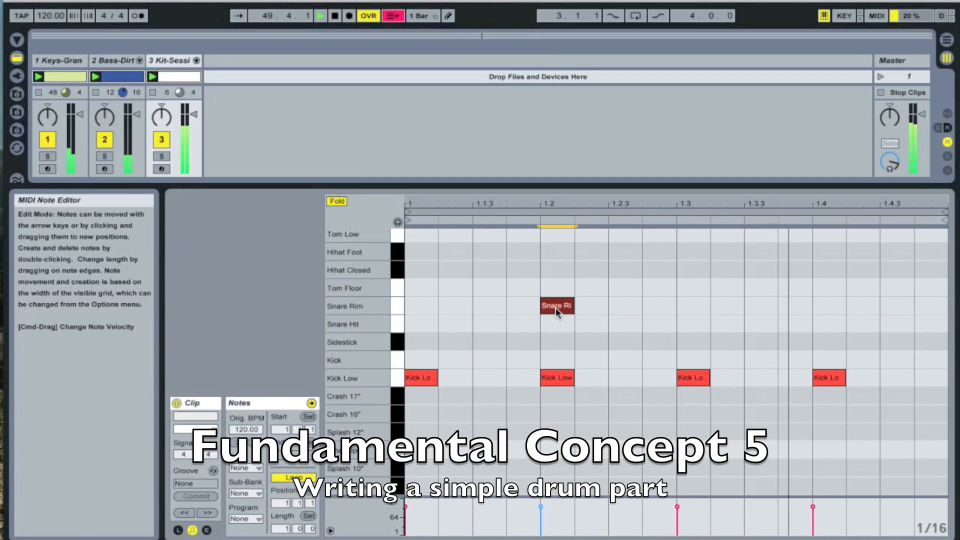
pyautogui.moveTo(556, 307); pyautogui.dragTo(557, 325)
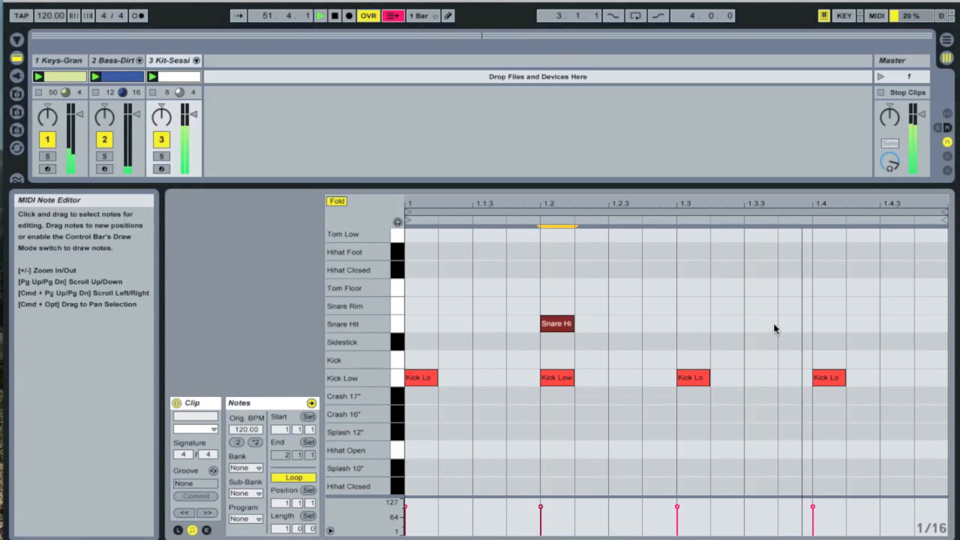
pyautogui.doubleClick(824, 325)
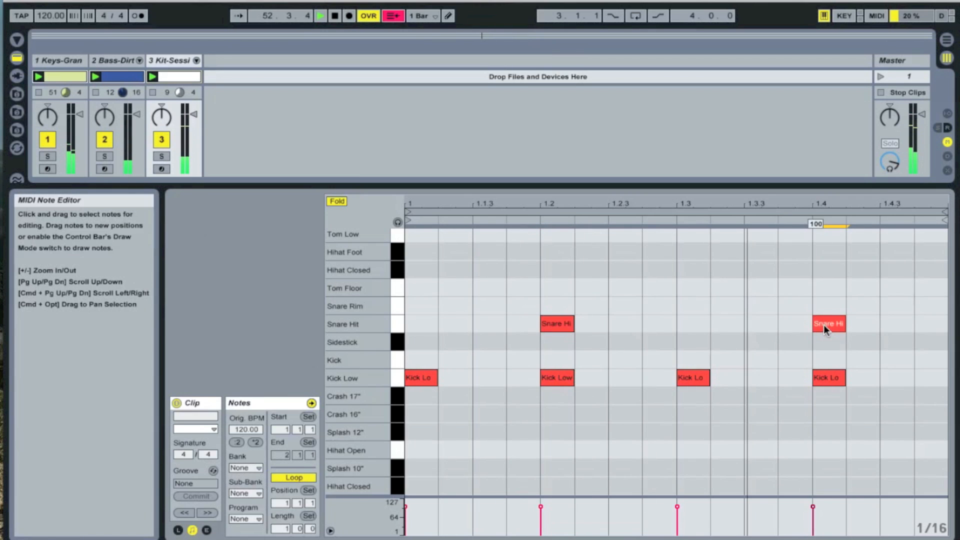
pyautogui.click(526, 362)
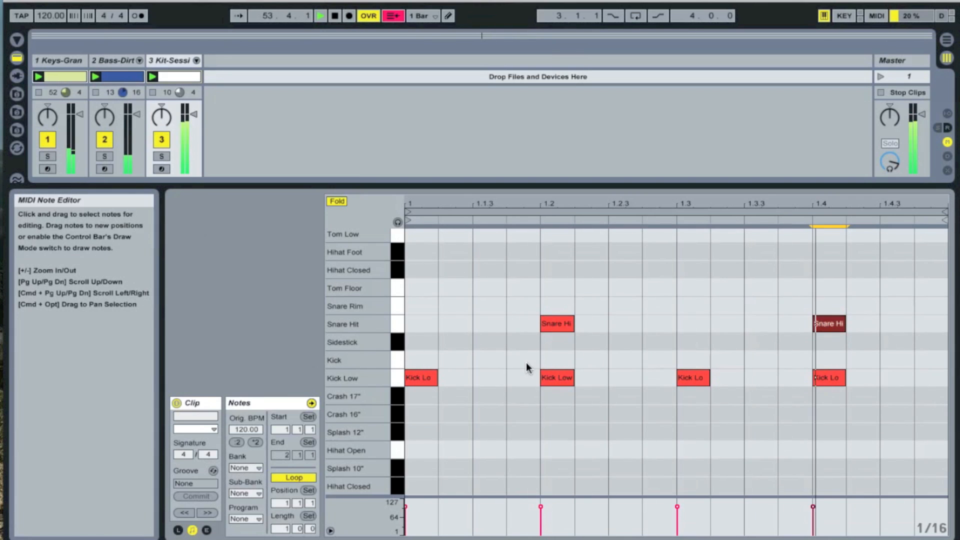
# Add Hihat Closed notes at 1.1.3, 1.2.3, 1.3.3 and 1.4.3, leaving none on beat 1
pyautogui.scroll(4, 526, 362)
pyautogui.scroll(-4, 526, 362)
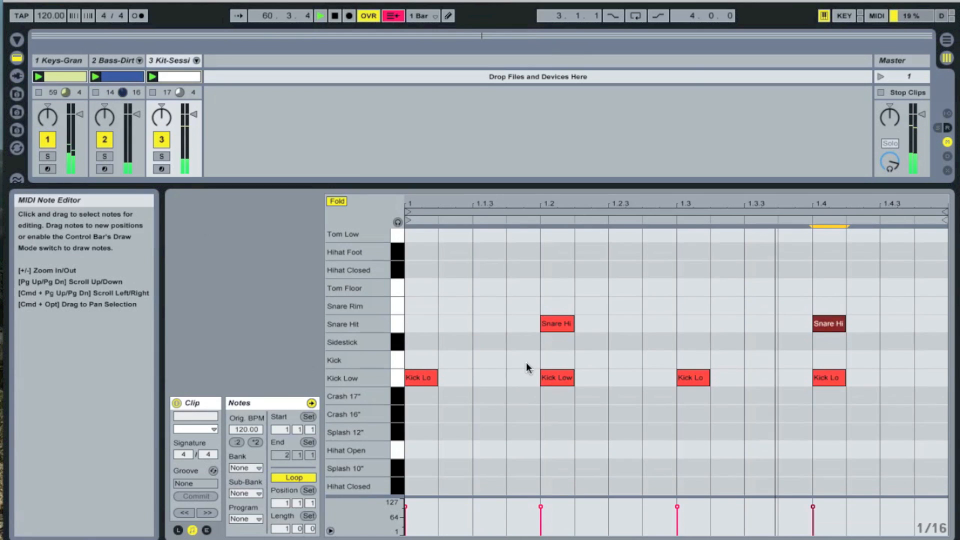
pyautogui.doubleClick(420, 269)
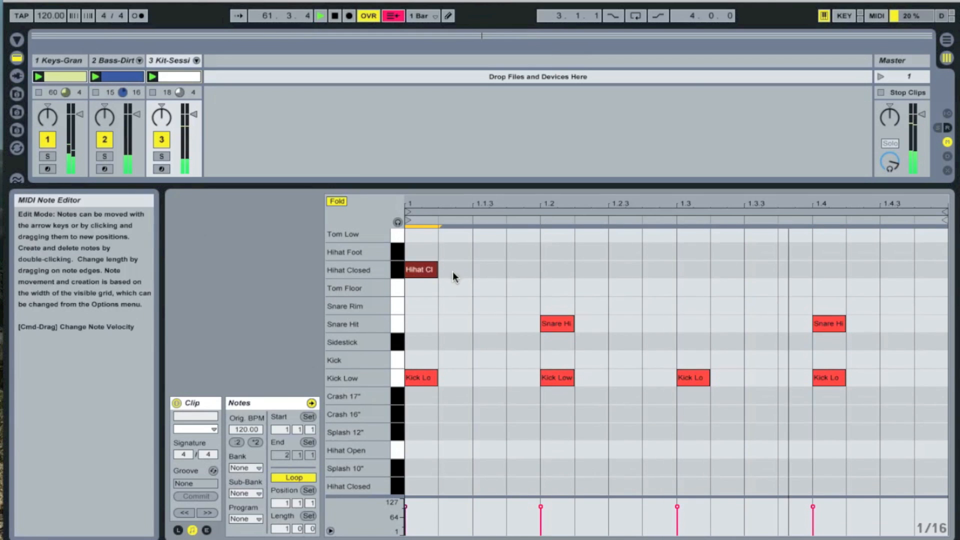
pyautogui.doubleClick(489, 270)
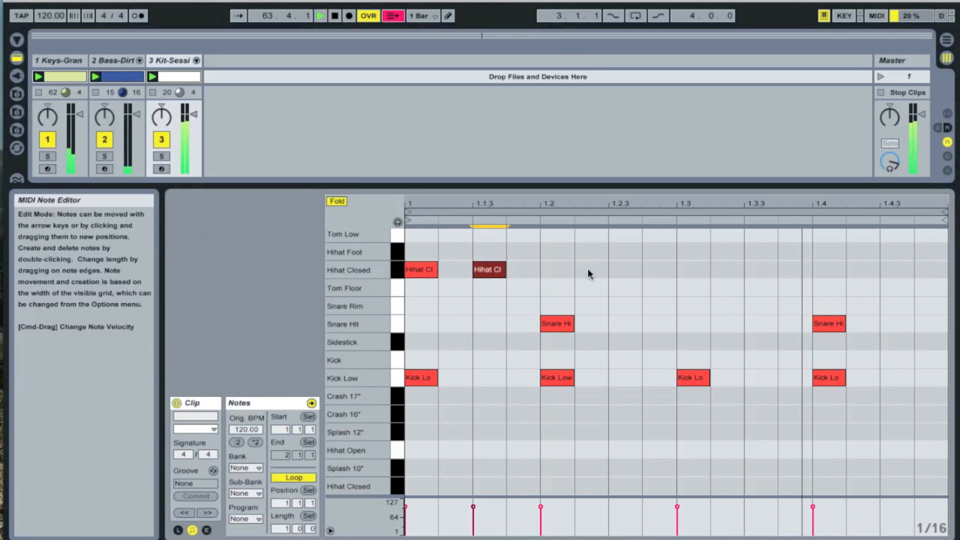
pyautogui.doubleClick(626, 269)
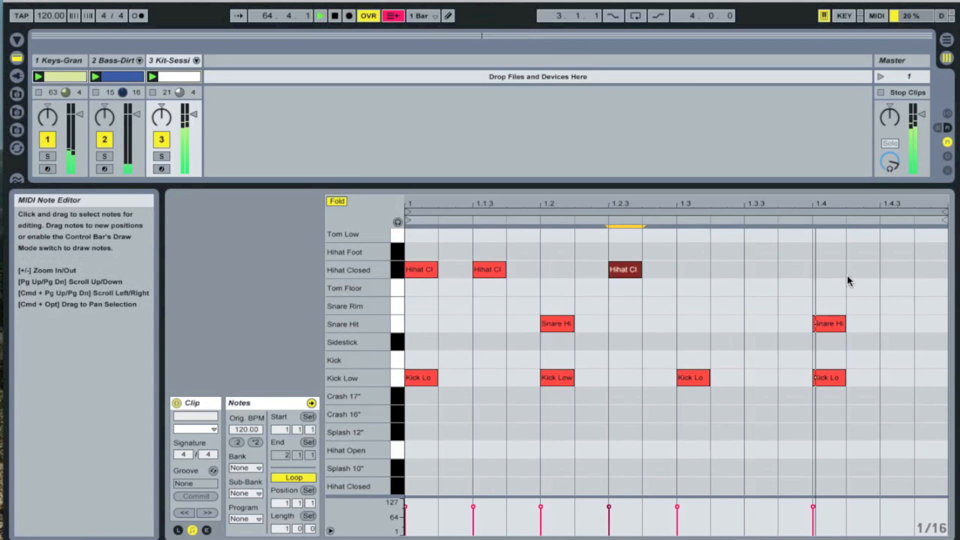
pyautogui.click(764, 272)
pyautogui.doubleClick(763, 271)
pyautogui.doubleClick(897, 270)
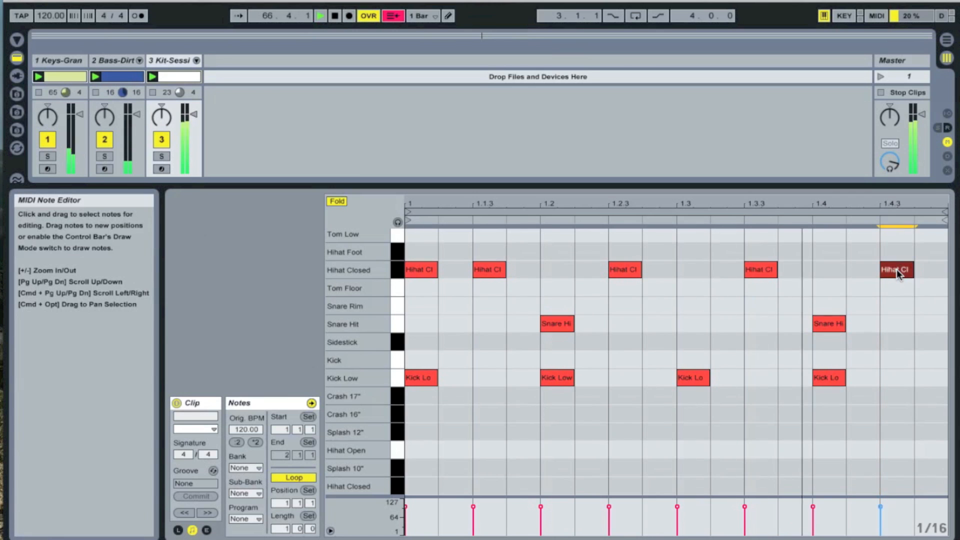
pyautogui.doubleClick(420, 269)
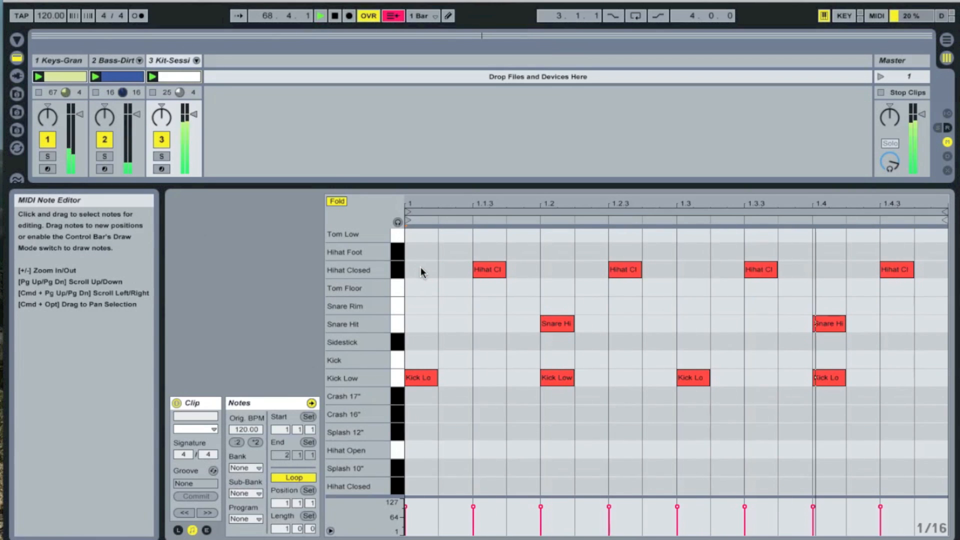
# Hide the detail view and stop all playing clips
pyautogui.scroll(2, 497, 308)
pyautogui.click(497, 308)
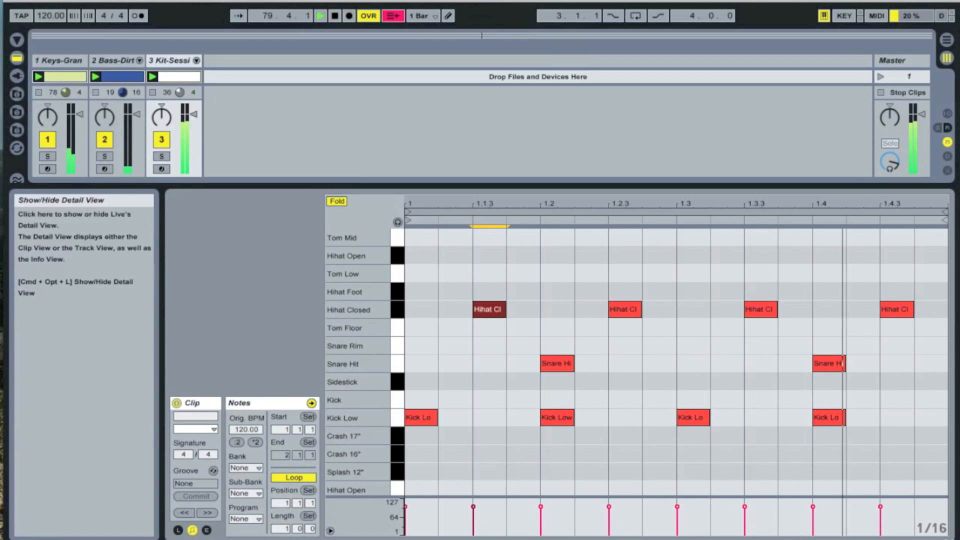
pyautogui.click(947, 539)
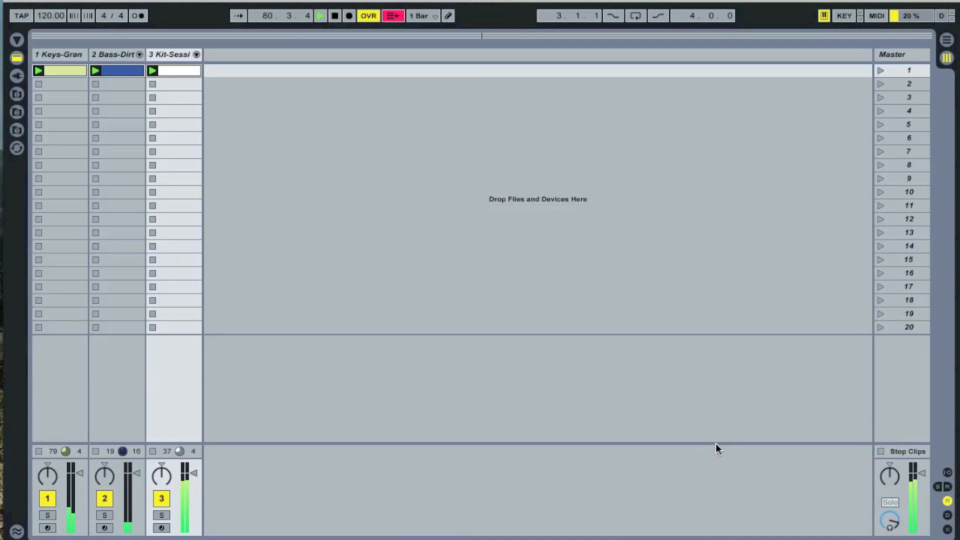
pyautogui.click(880, 451)
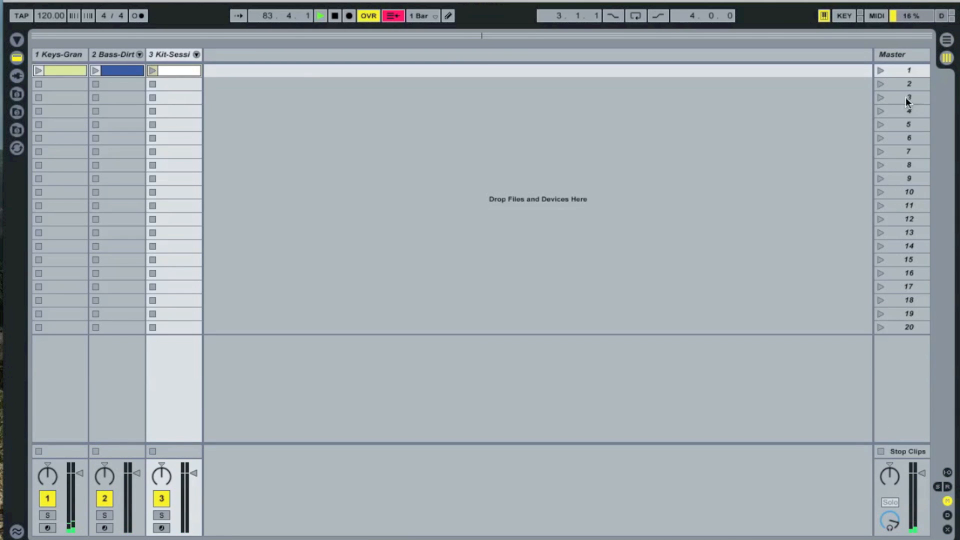
# Rename the first scene to "Verse"
pyautogui.click(909, 75)
pyautogui.press('super+r')
pyautogui.write('Ve')
pyautogui.click(19, 41)
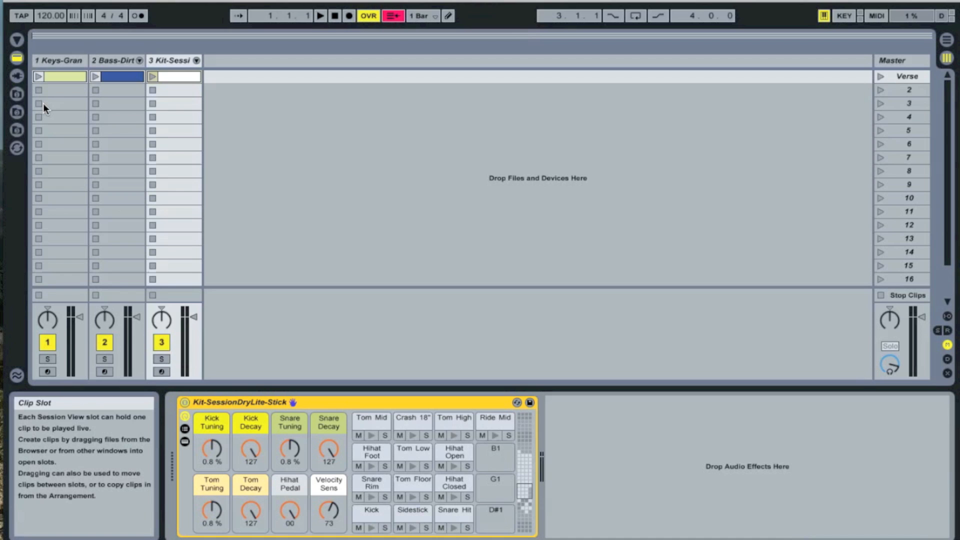
# Launch the piano, bass and drum clips one after another to hear them layered, and stop all clips
pyautogui.click(38, 76)
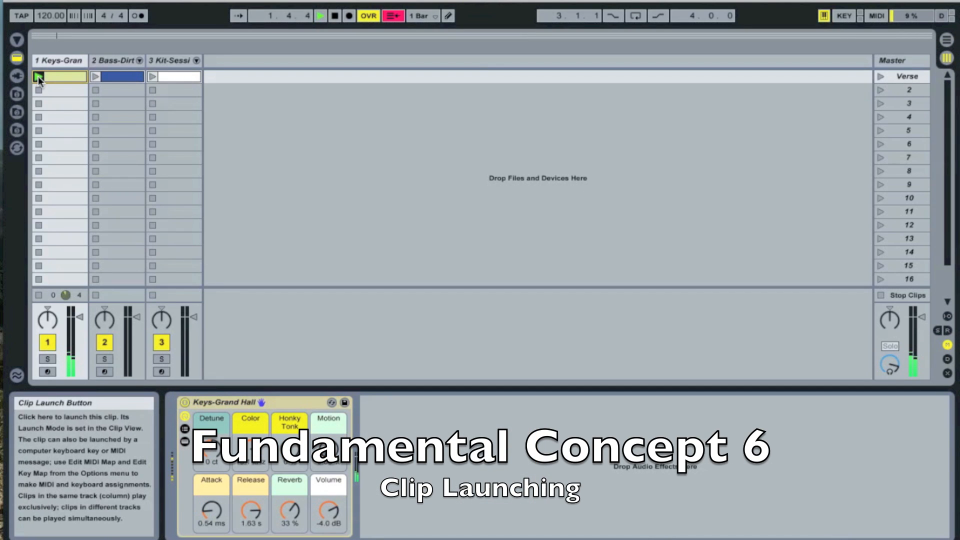
pyautogui.click(95, 76)
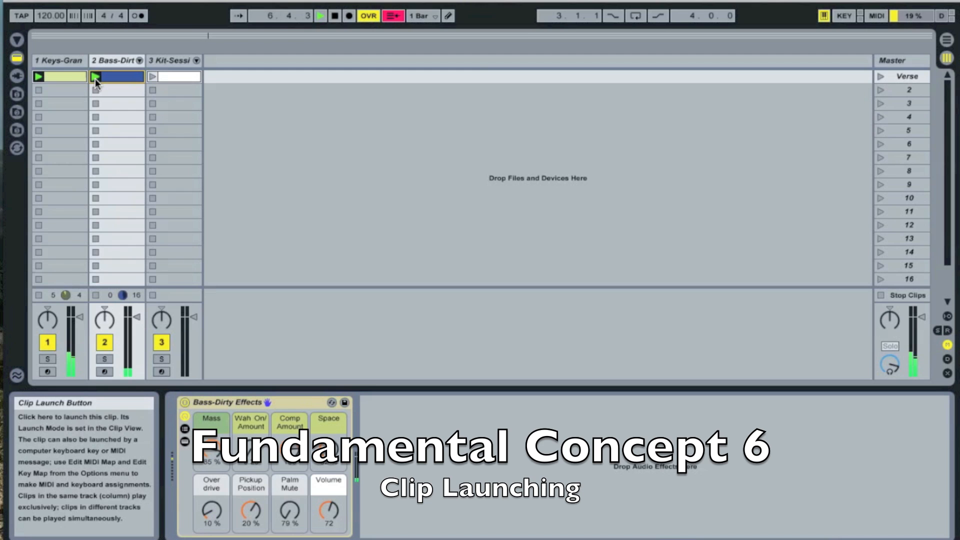
pyautogui.click(152, 76)
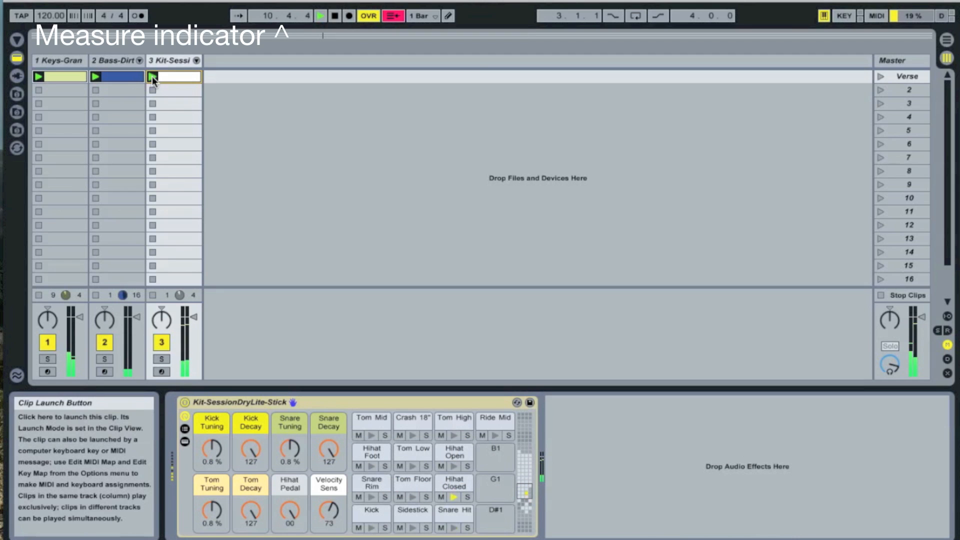
pyautogui.click(884, 296)
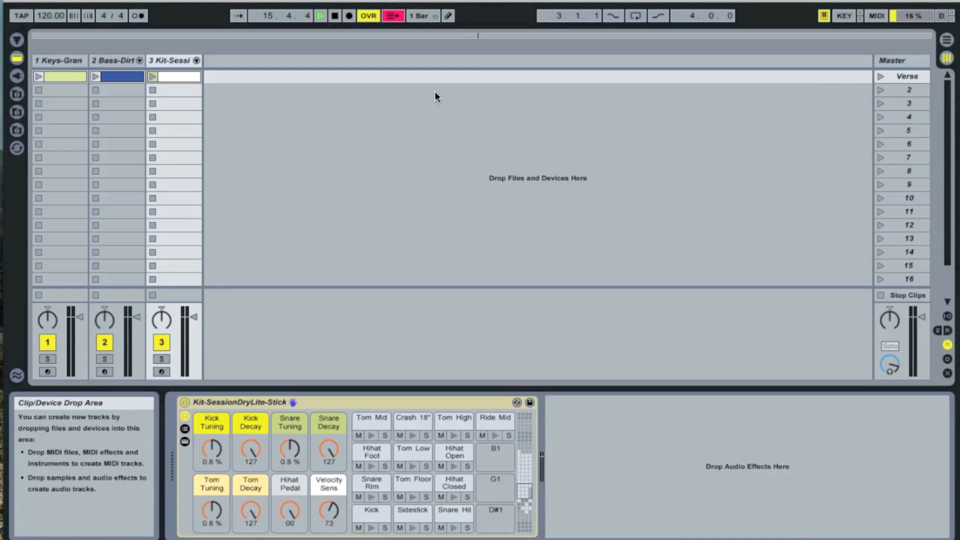
# Launch the Verse scene, stop playback and return to the song start, and launch the scene again
pyautogui.click(882, 77)
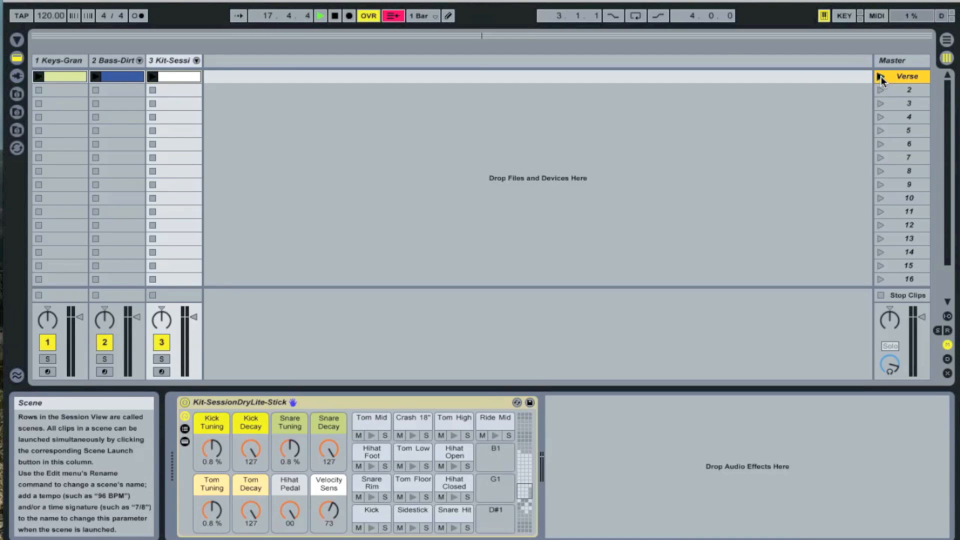
pyautogui.doubleClick(332, 16)
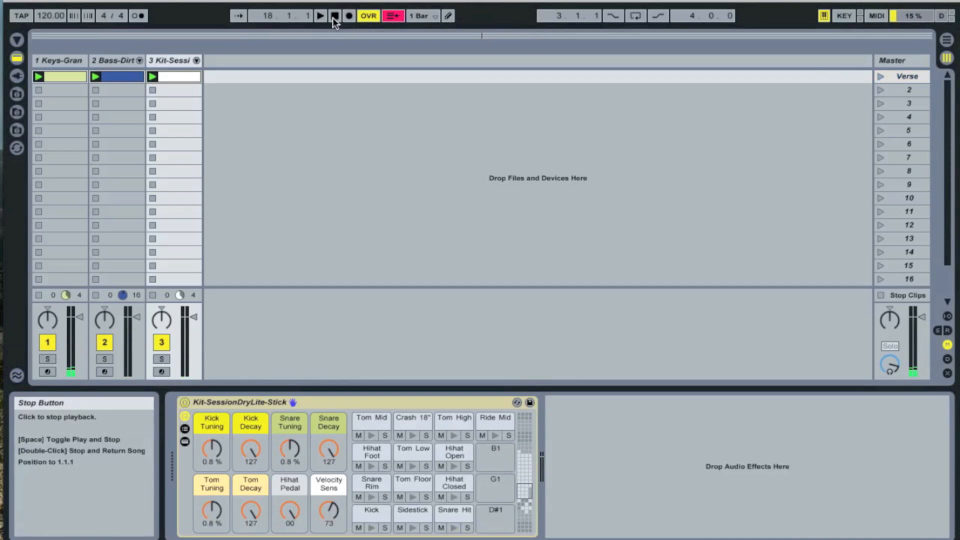
pyautogui.click(881, 76)
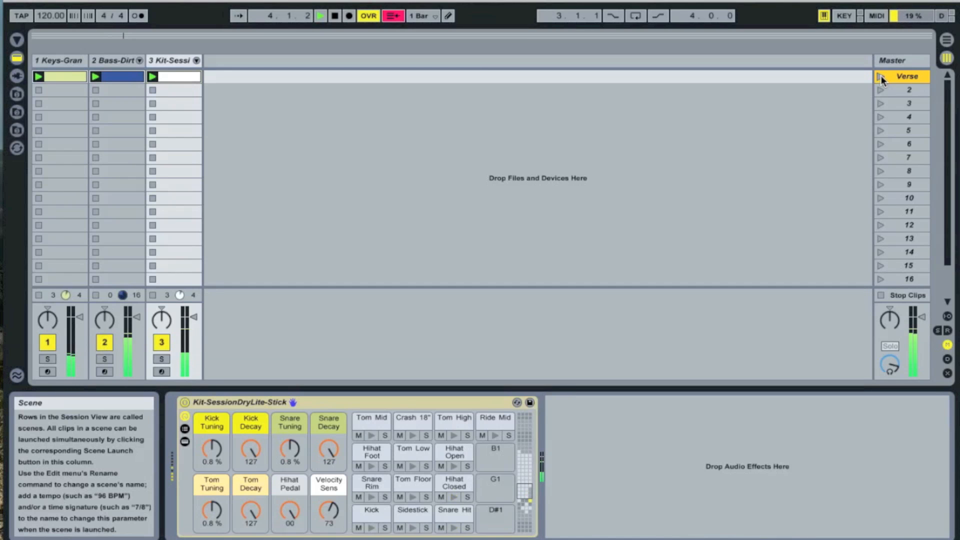
# Stop playback at the song start and stagger the clips, moving the bass clip to scene 2 and the drum clip to scene 3
pyautogui.click(335, 16)
pyautogui.click(335, 17)
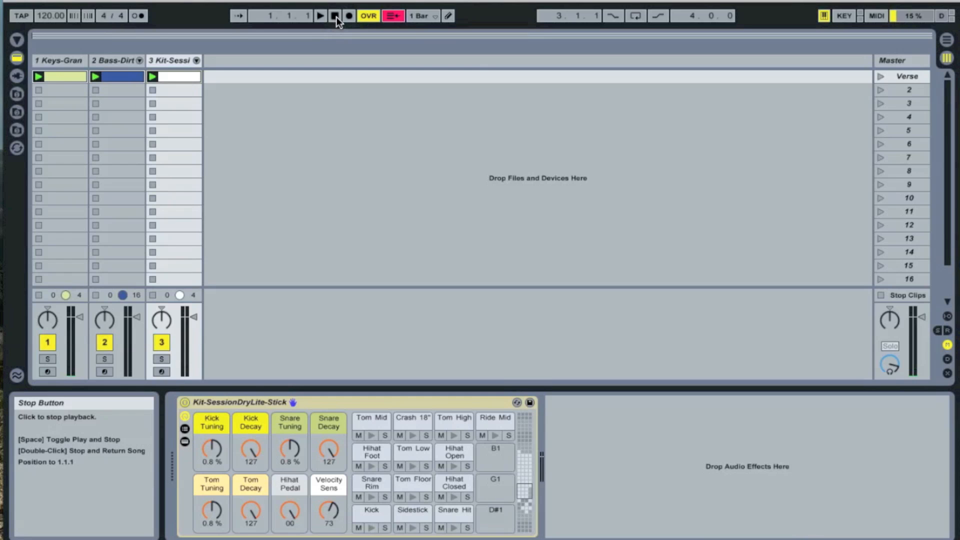
pyautogui.click(184, 92)
pyautogui.moveTo(169, 79); pyautogui.dragTo(168, 90)
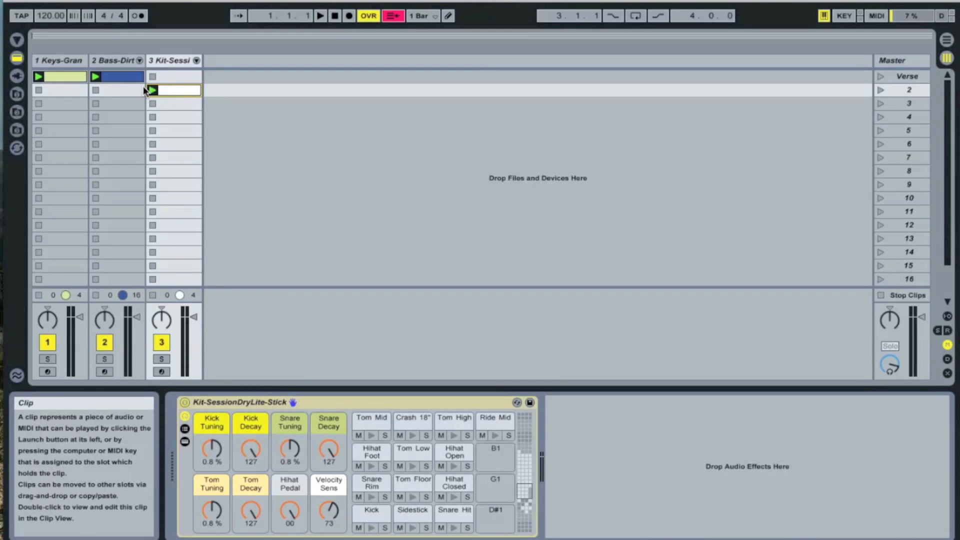
pyautogui.moveTo(122, 77); pyautogui.dragTo(172, 103)
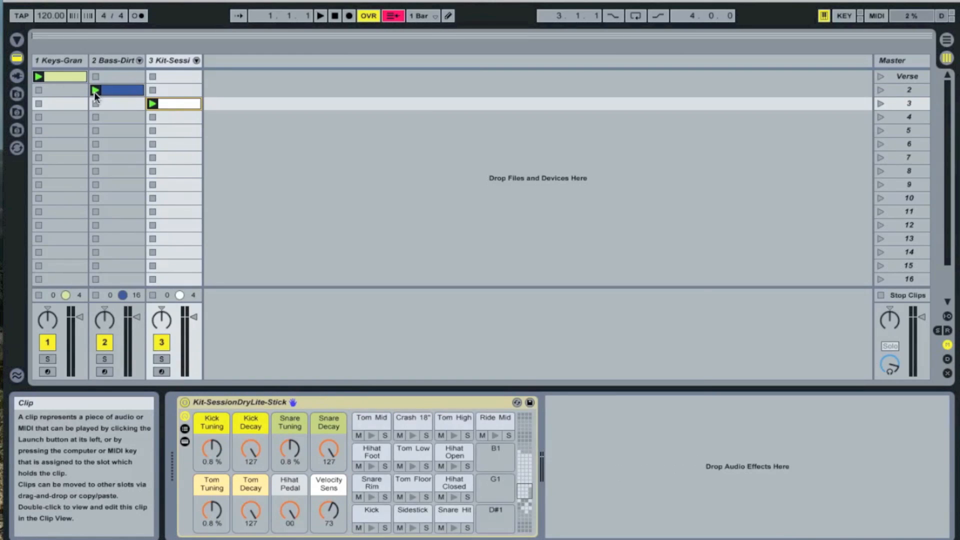
# Duplicate the piano clip into scenes 2 and 3, and the bass clip into scene 3
pyautogui.click(52, 75)
pyautogui.rightClick(53, 76)
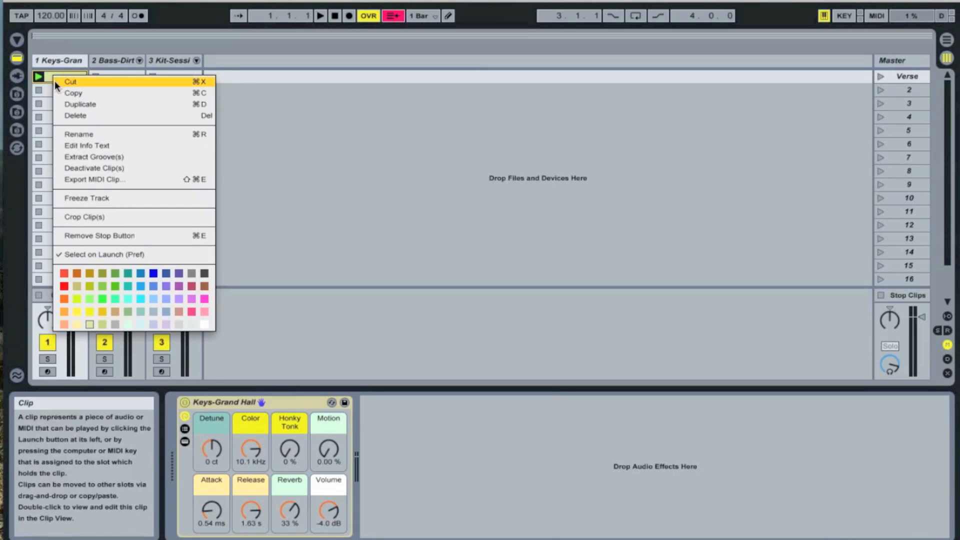
pyautogui.click(68, 103)
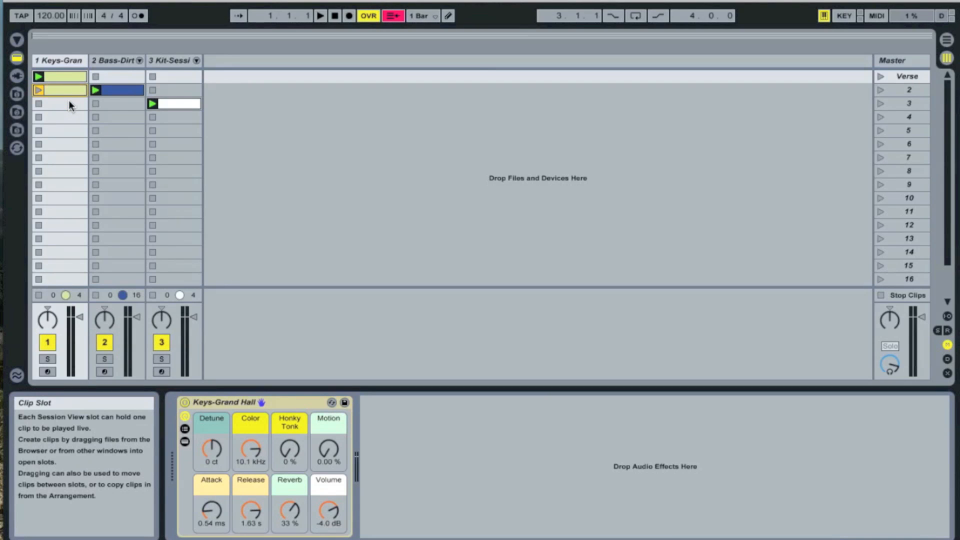
pyautogui.hotkey('ctrl', 'd')
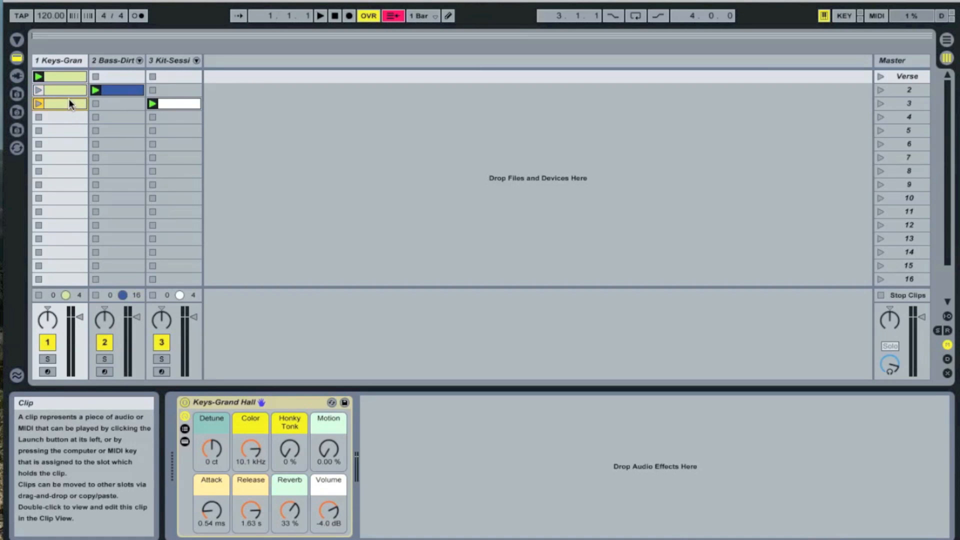
pyautogui.click(116, 89)
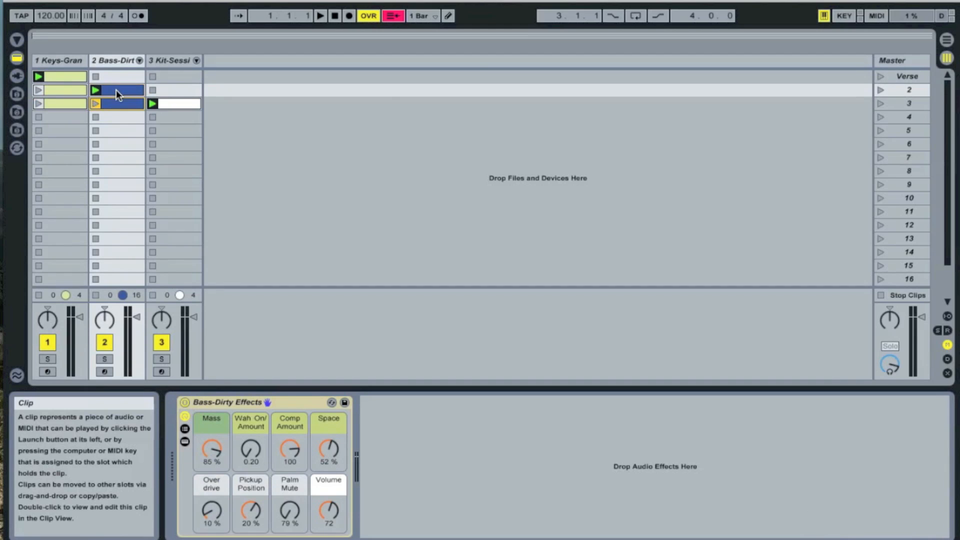
# Clear the "Verse" name from the first scene
pyautogui.click(908, 77)
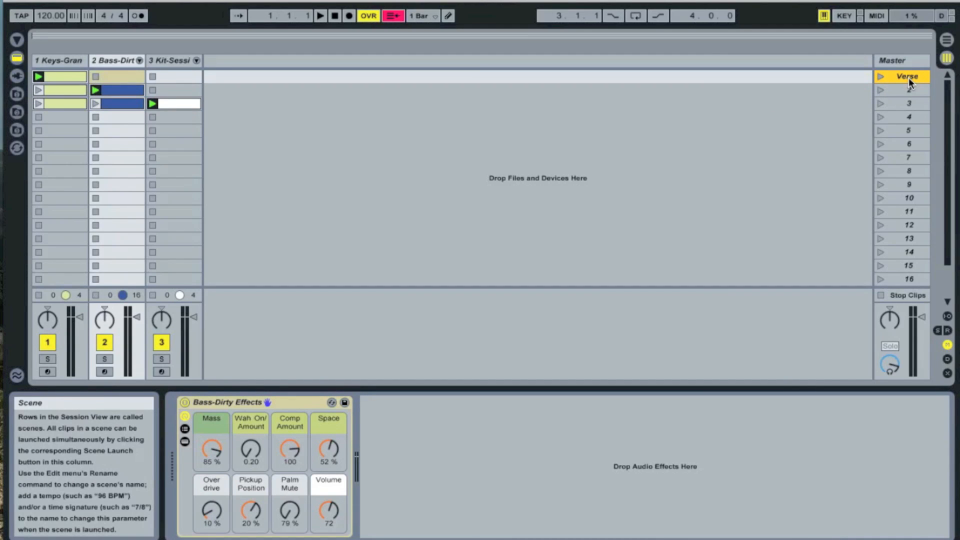
pyautogui.press('BackSpace')
pyautogui.press('Return')
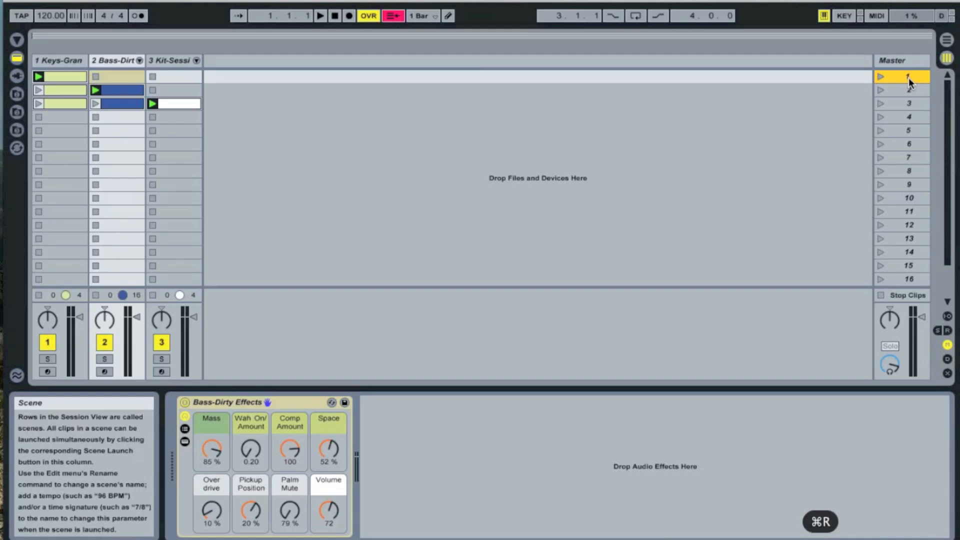
# Launch scenes 1, 2 and 3 in turn to hear the song build up, and stop all clips and playback
pyautogui.click(882, 77)
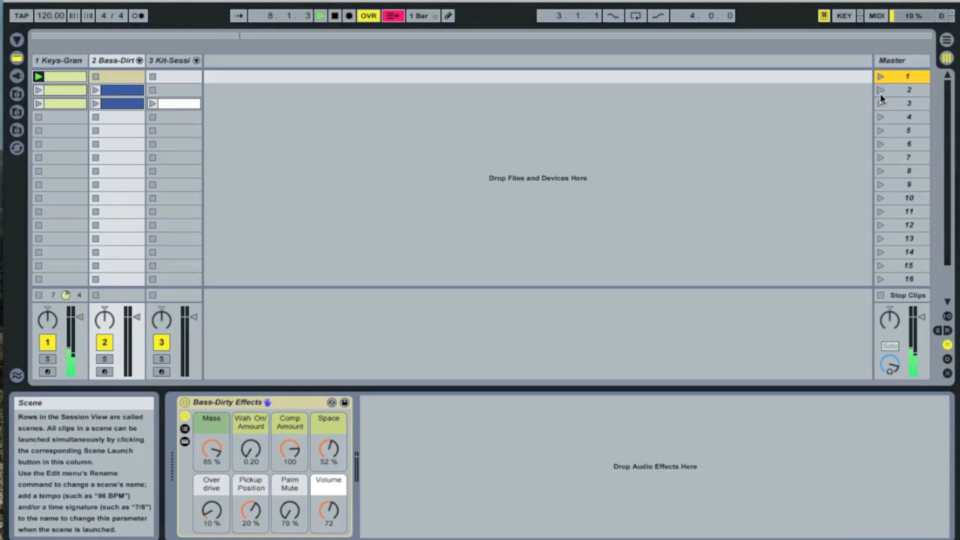
pyautogui.click(880, 92)
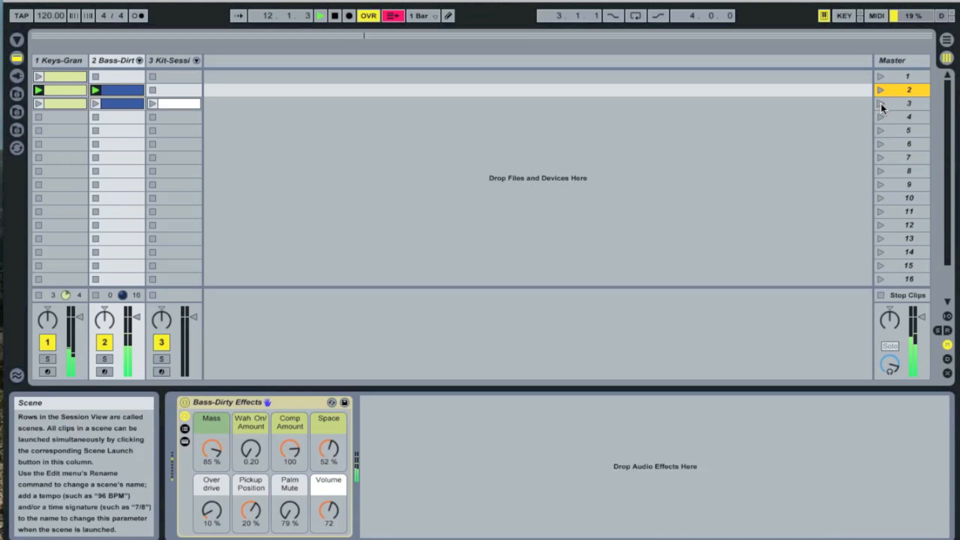
pyautogui.click(882, 103)
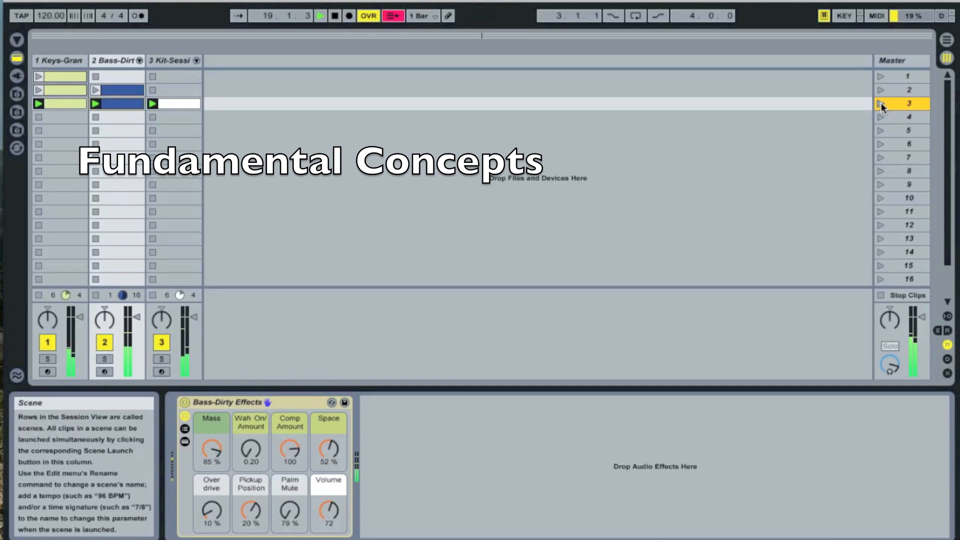
pyautogui.click(881, 297)
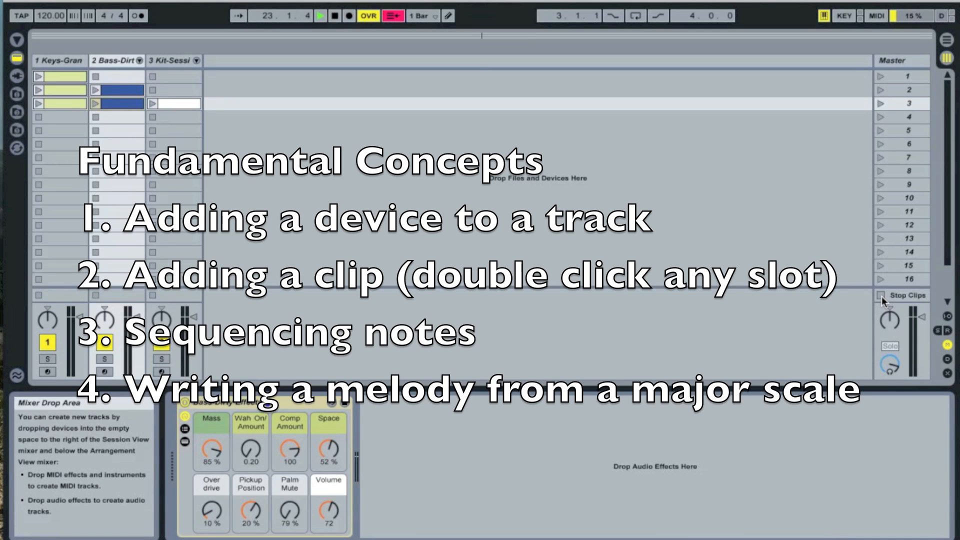
pyautogui.press('space')
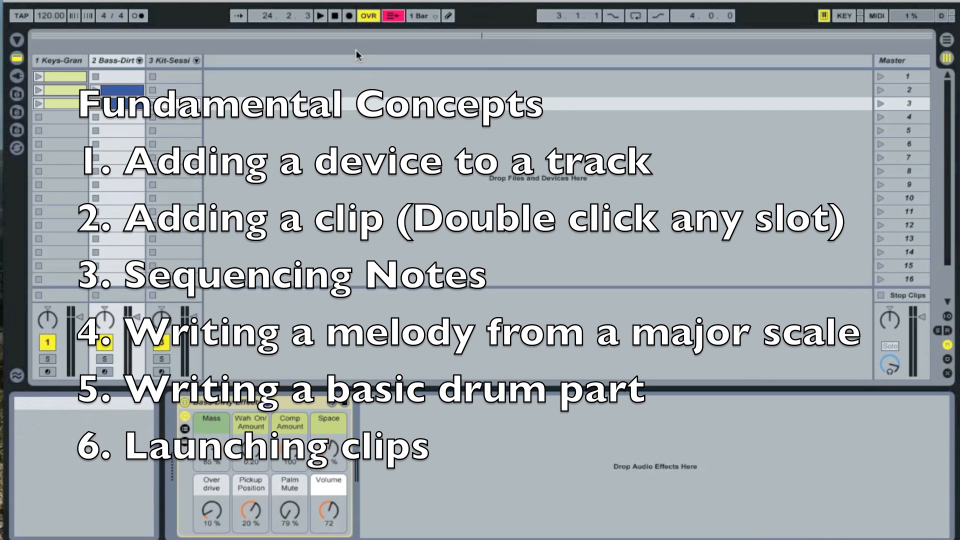